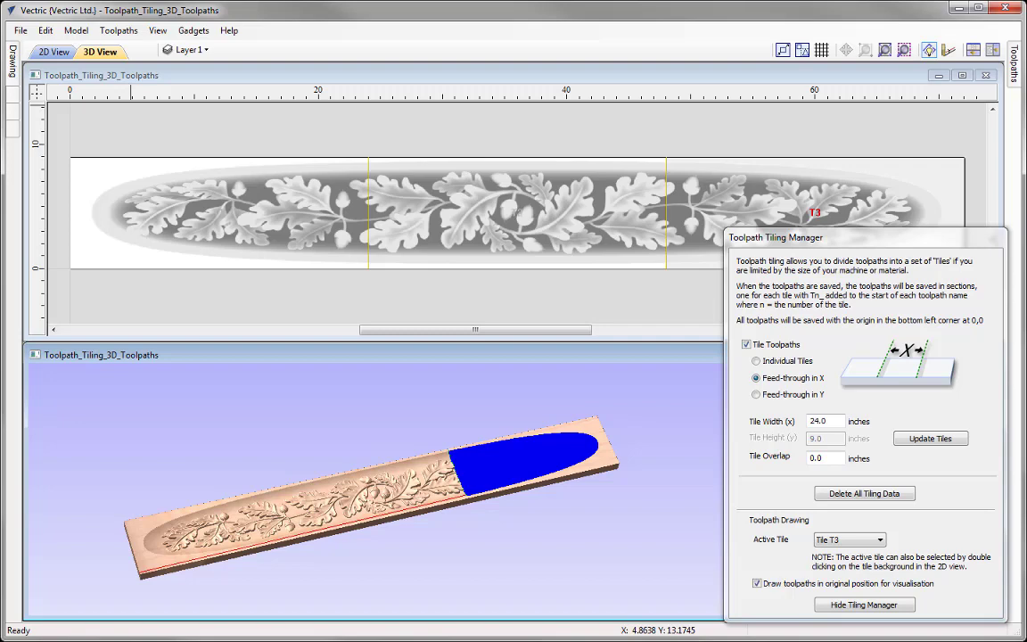
Step: Close the current project and open ToolpathTiling-3D.crv from the 3D_Tiling_FILES folder
left_click(20, 32)
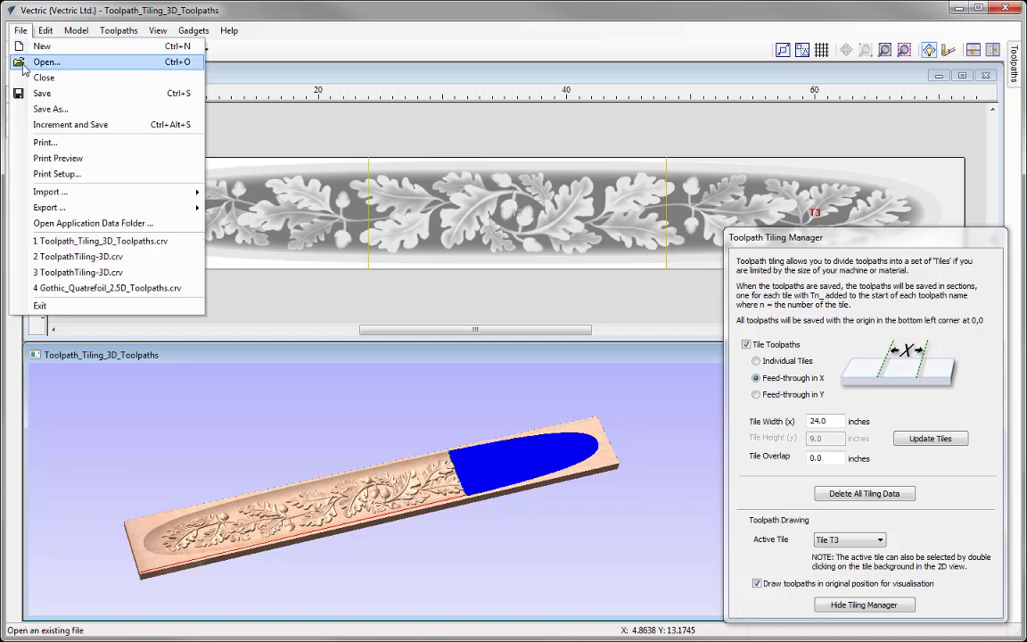
left_click(80, 79)
left_click(79, 179)
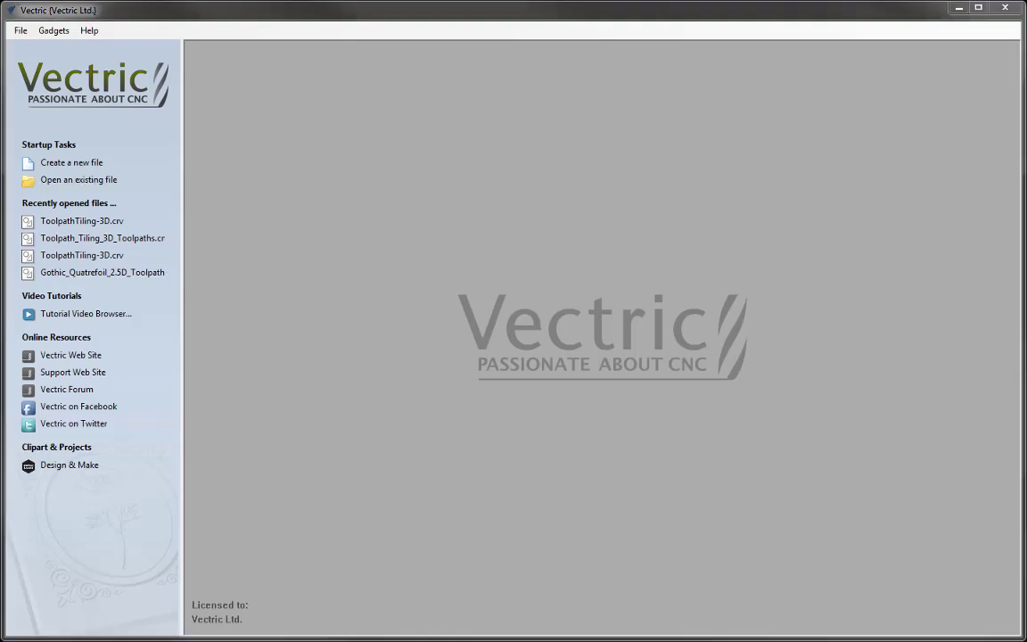
left_click(223, 159)
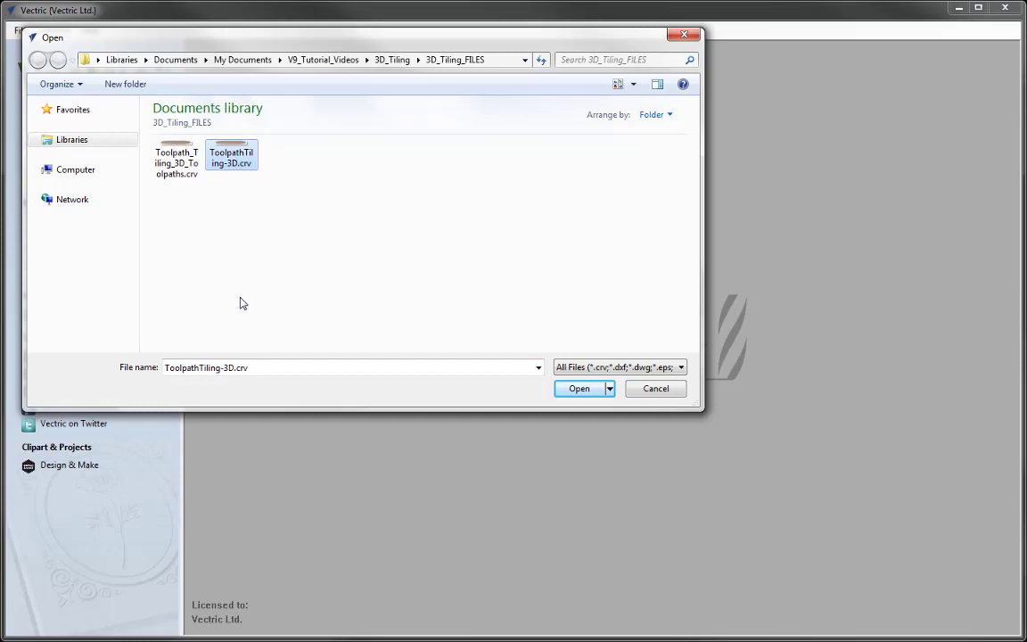
left_click(575, 389)
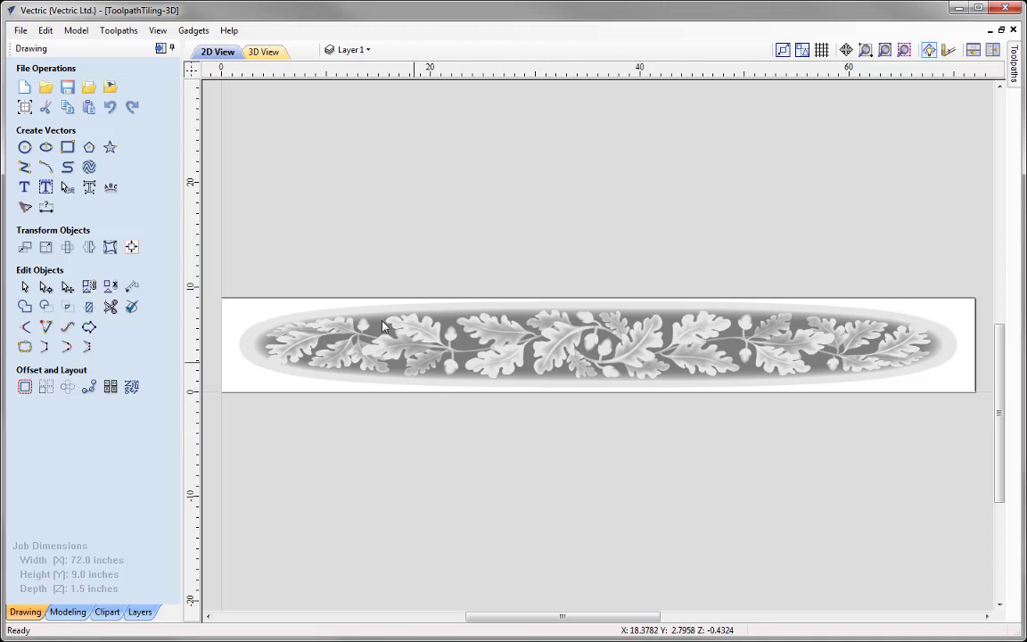
Step: Preview all toolpaths on the full panel, then arrange the 2D and 3D views one above the other
left_click(160, 49)
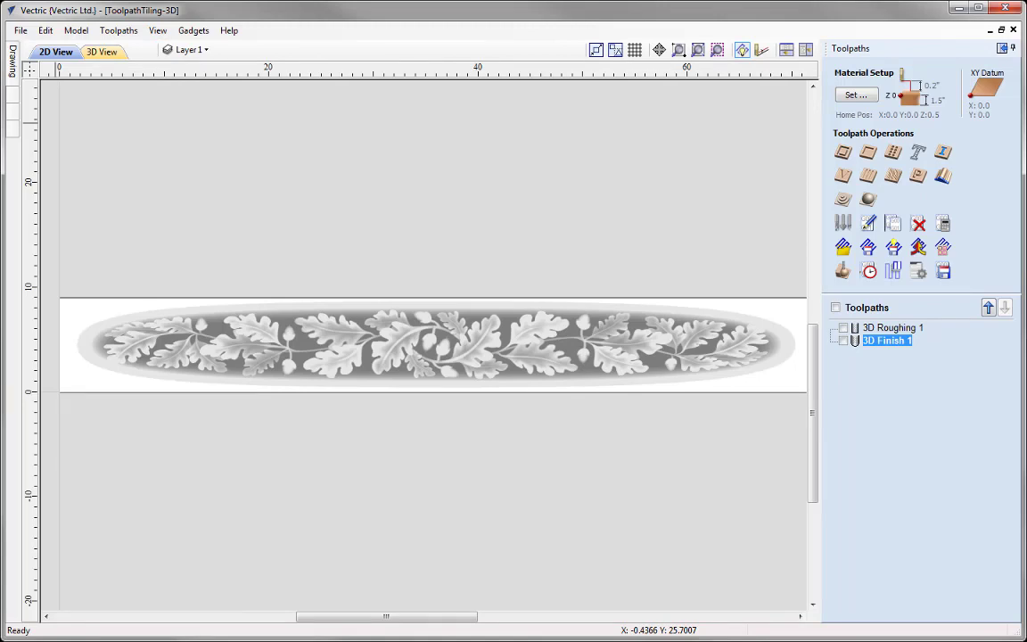
left_click(842, 270)
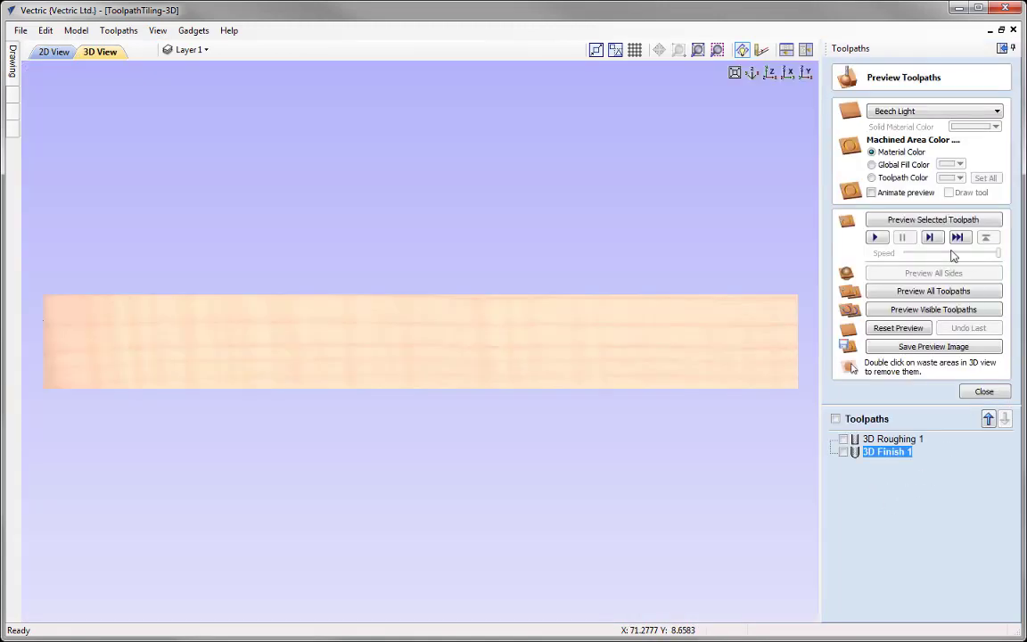
left_click(949, 291)
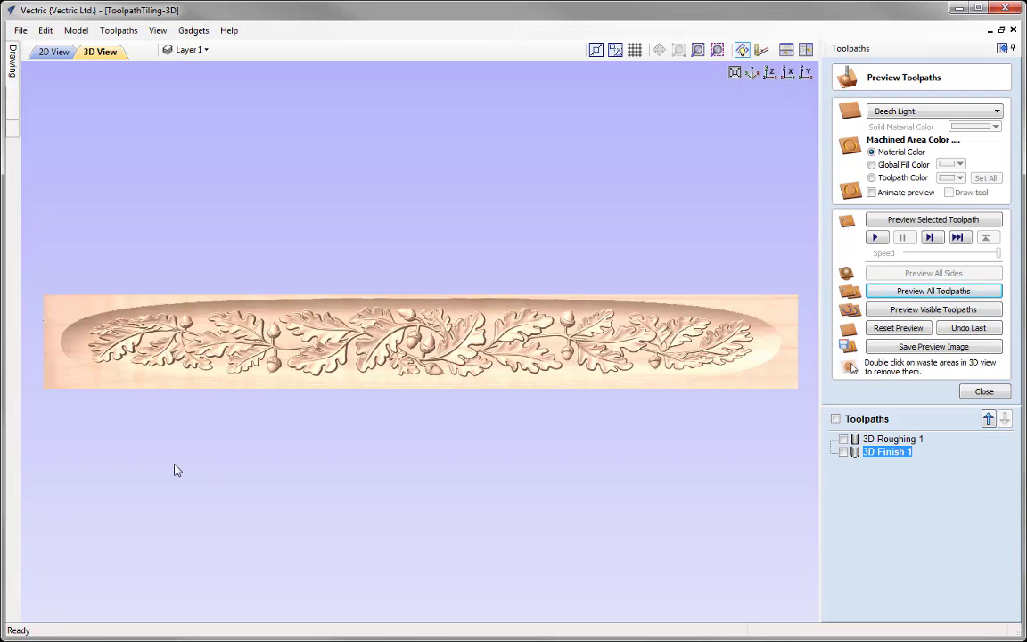
left_click(786, 49)
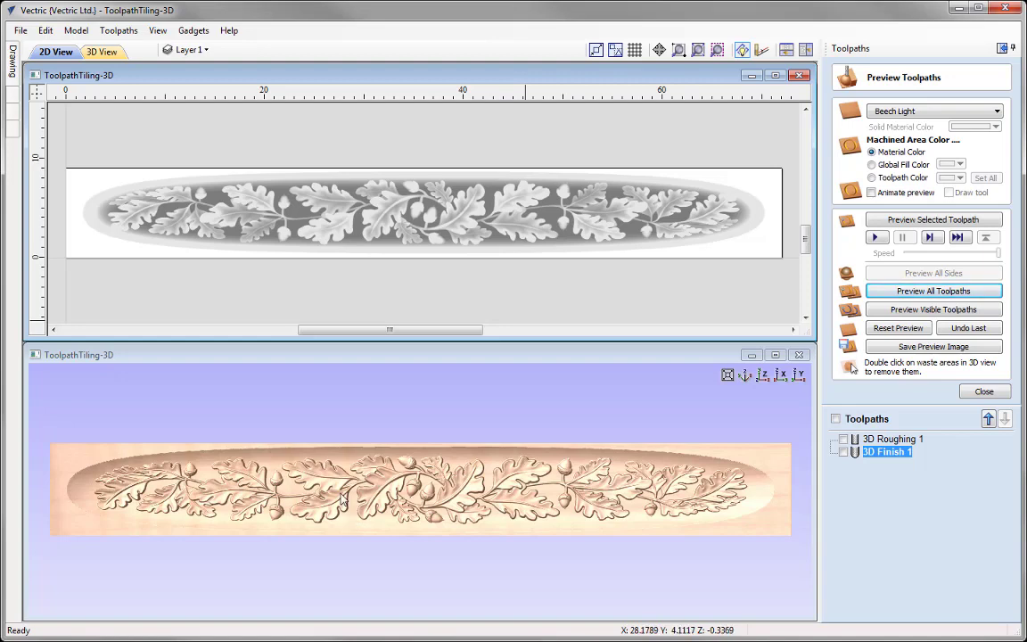
left_click(986, 395)
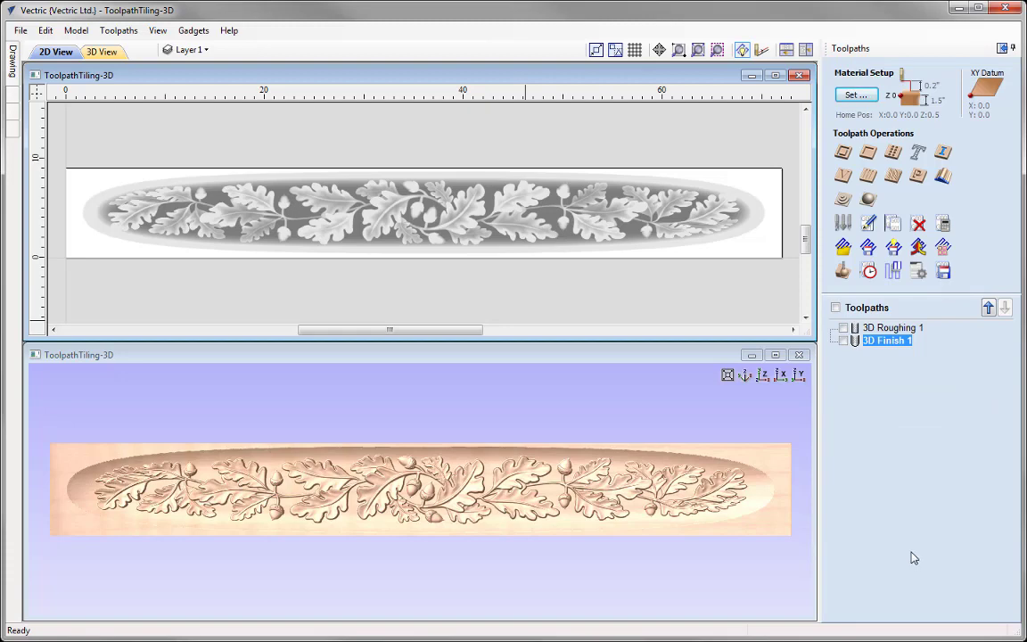
Step: Open the Toolpath Tiling Manager clear of the panel views and display the 3D Finish 1 toolpath
left_click(894, 275)
left_click_drag(113, 38, 449, 115)
left_click_drag(484, 147, 501, 181)
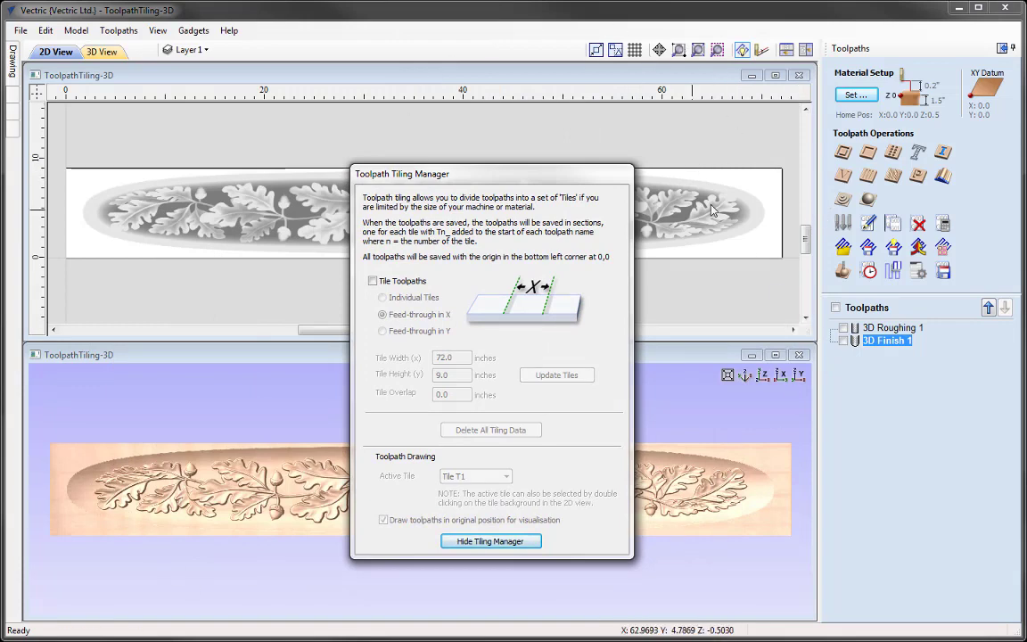
left_click(843, 340)
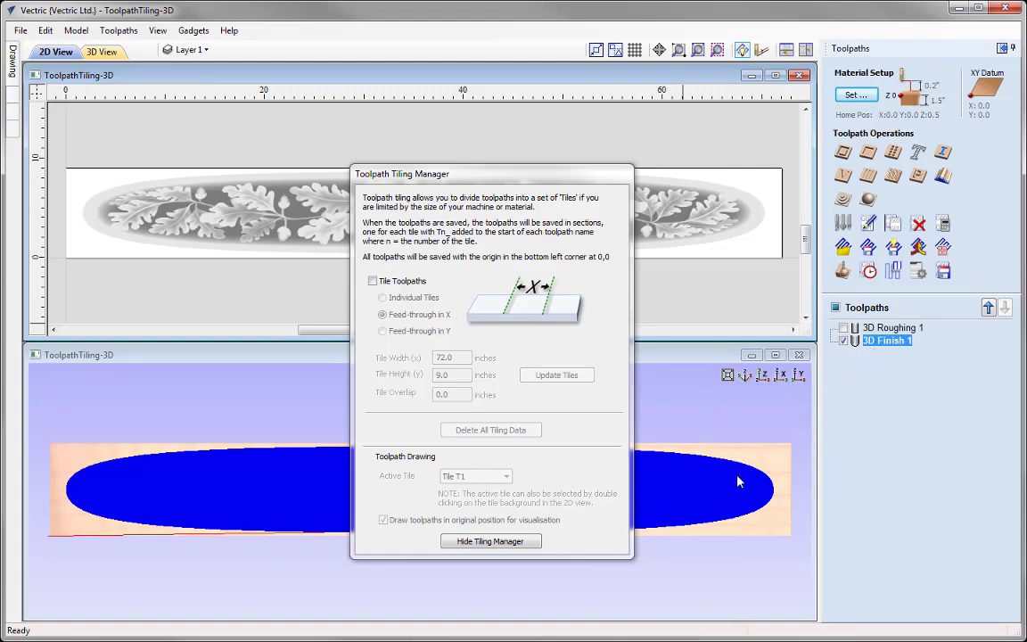
left_click_drag(503, 188, 632, 239)
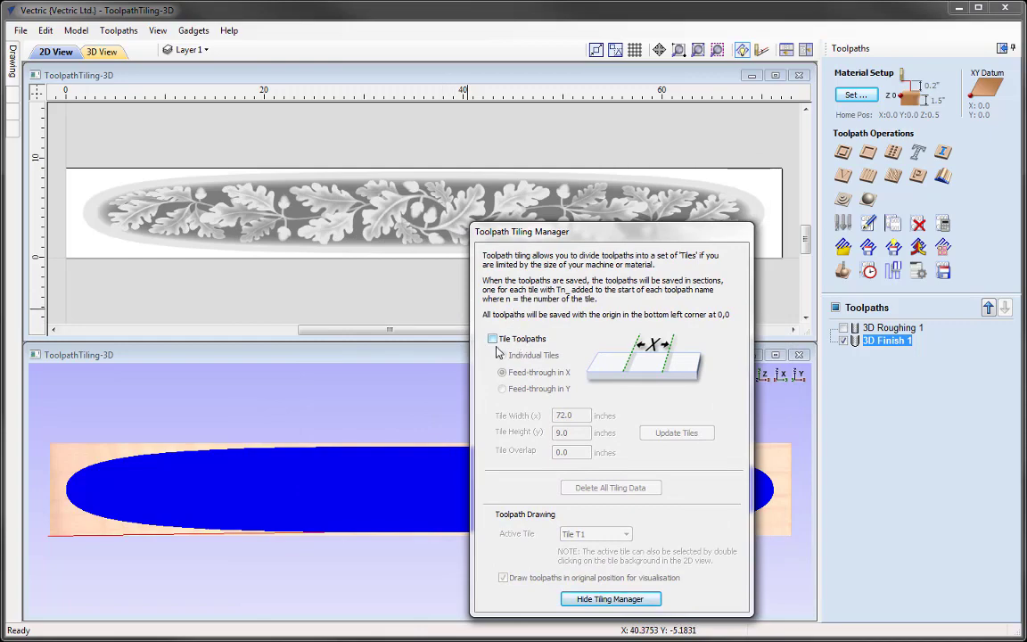
left_click_drag(621, 238, 865, 246)
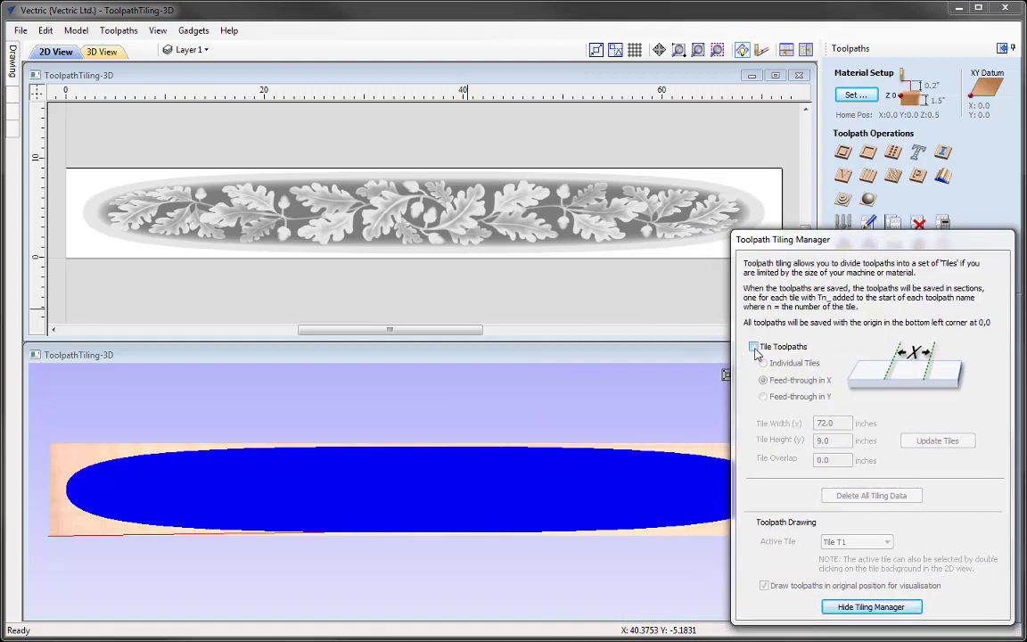
Step: Enable toolpath tiling with feed-through in X and update the tiles to a width of 24 inches
left_click(754, 348)
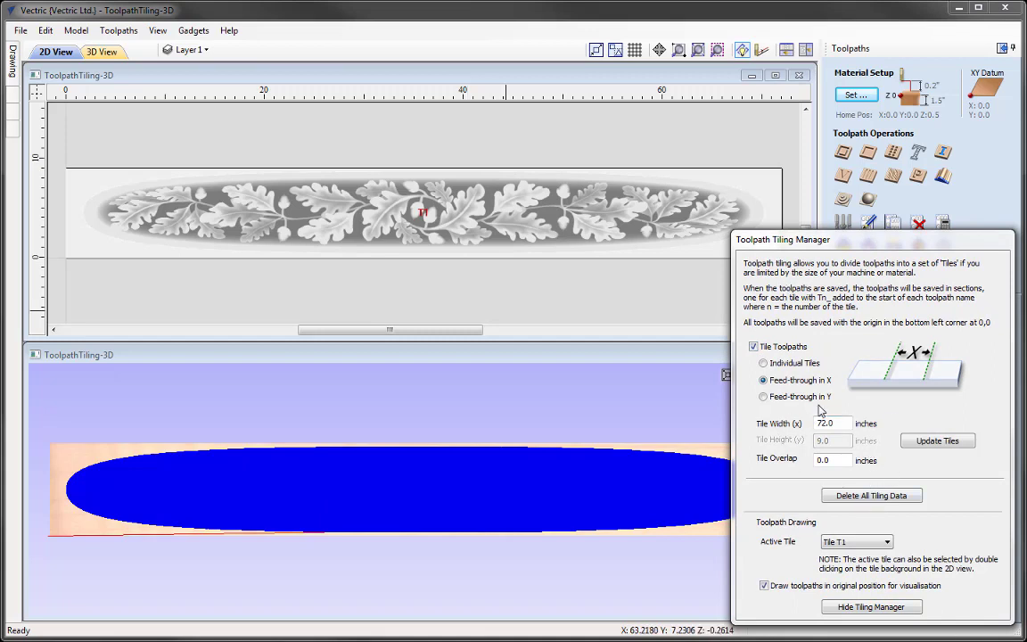
left_click(765, 364)
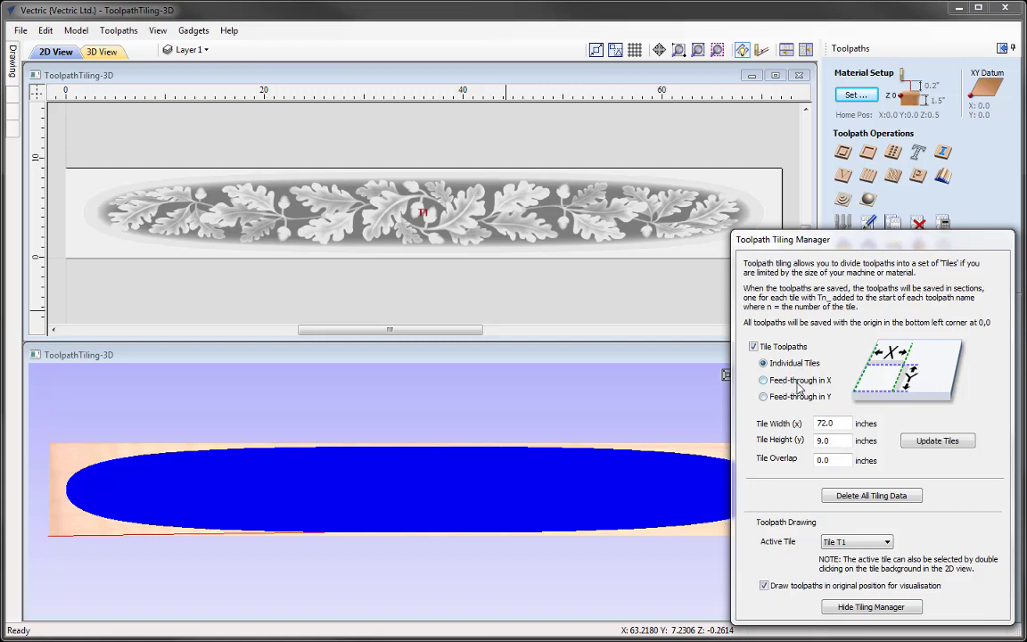
left_click(797, 384)
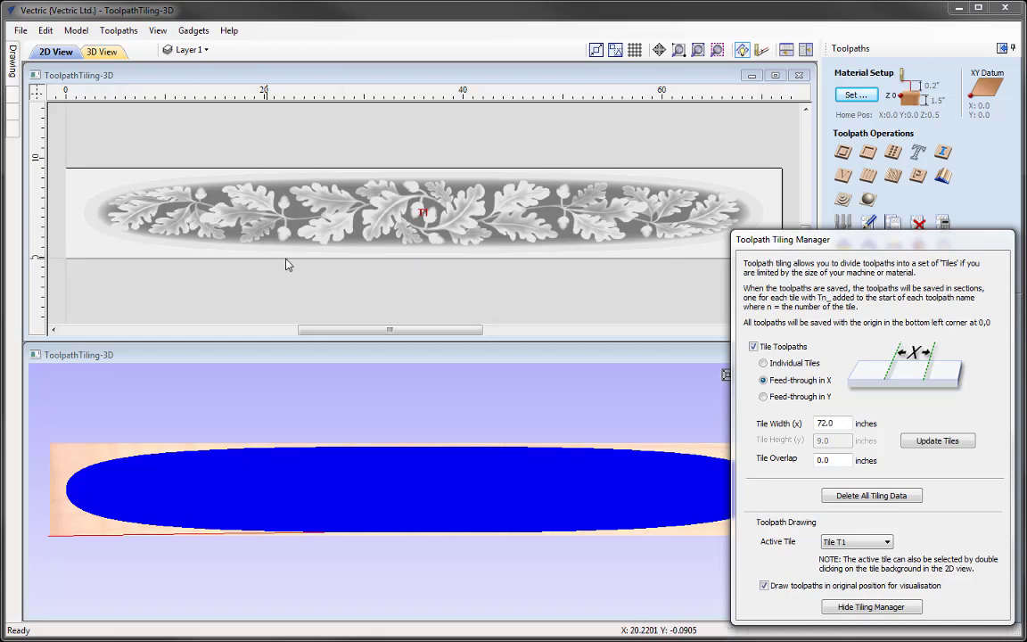
double_click(836, 429)
type("24")
left_click(948, 451)
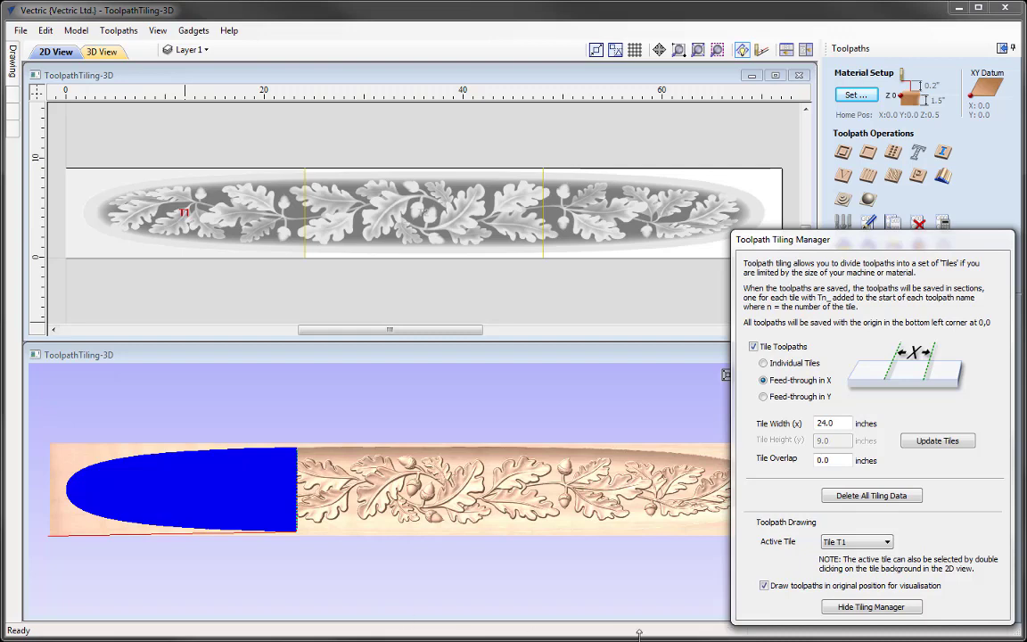
Step: Inspect the toolpath section of each tile by making T2, T3, T2 and T1 active in turn
left_click(880, 546)
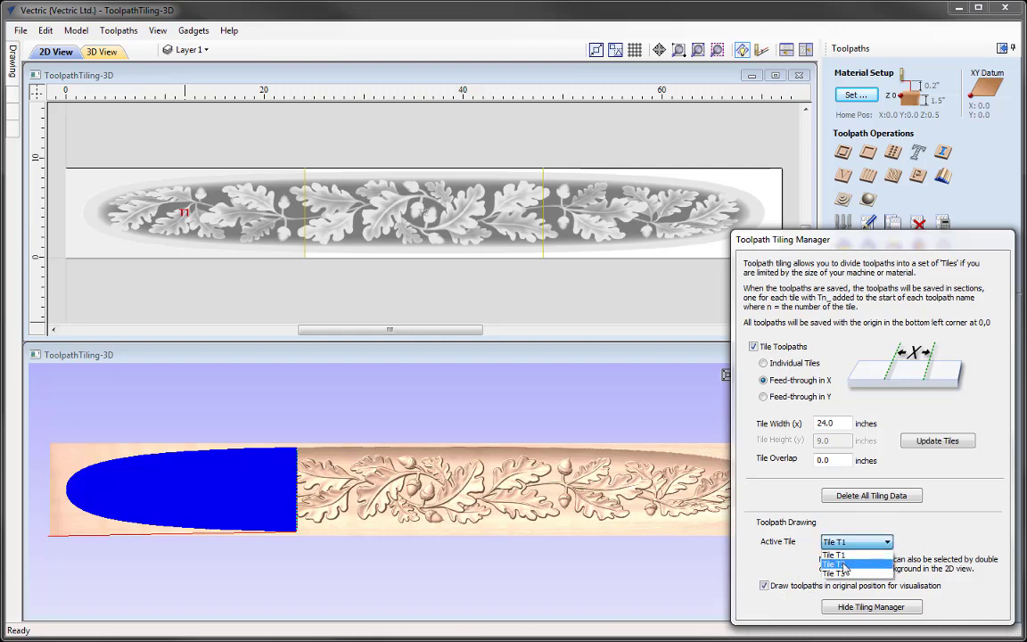
left_click(849, 564)
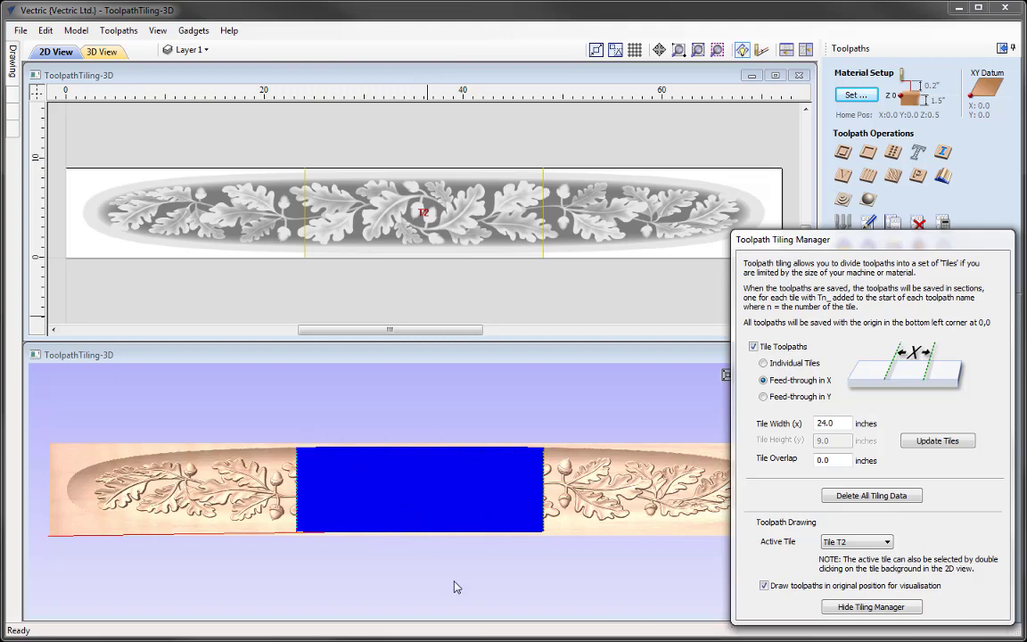
left_click(855, 541)
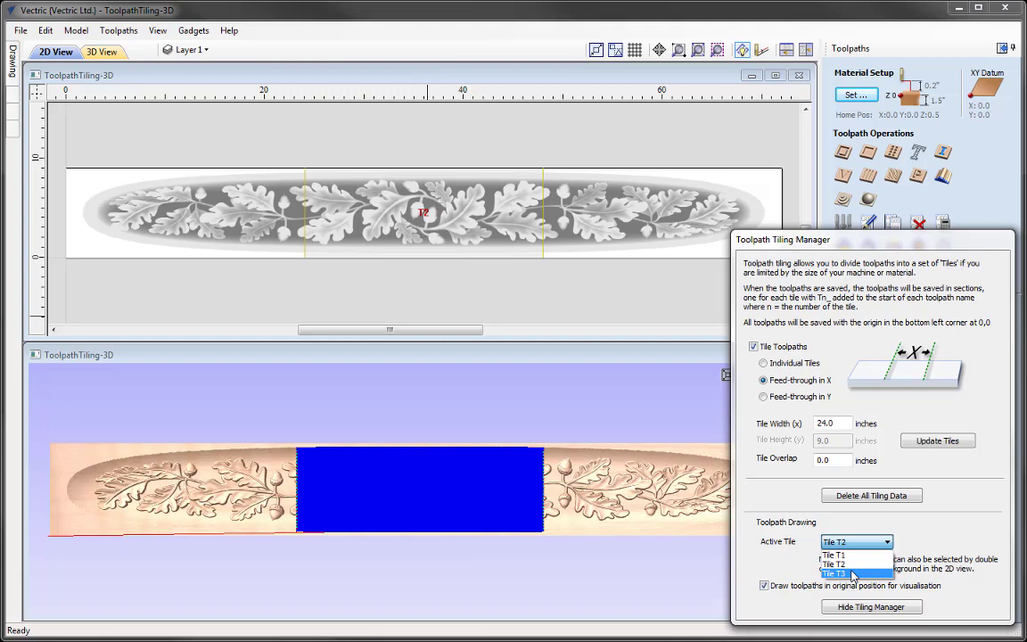
left_click(843, 570)
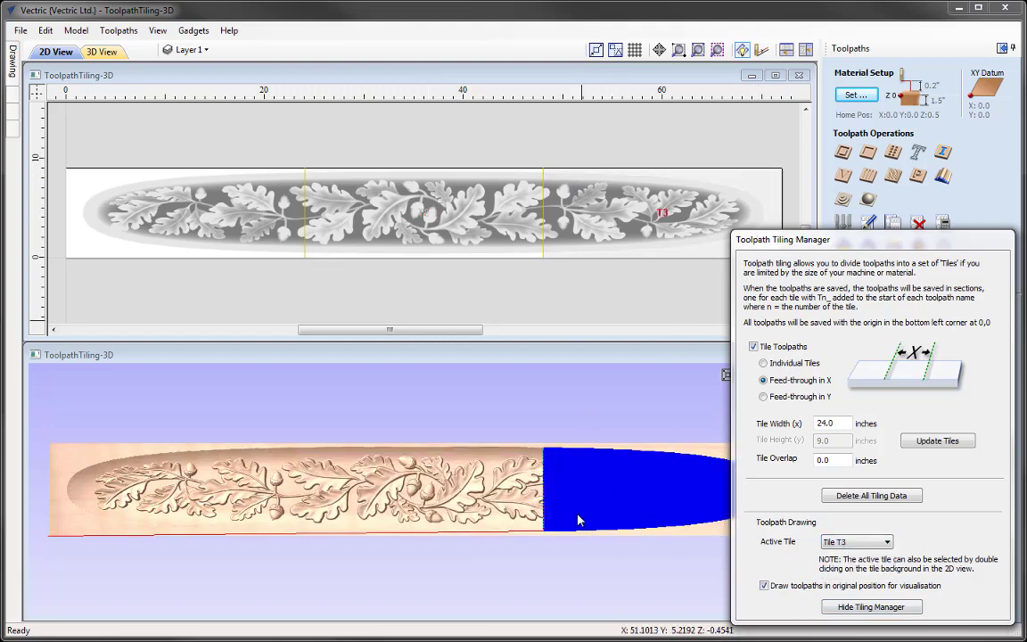
double_click(535, 259)
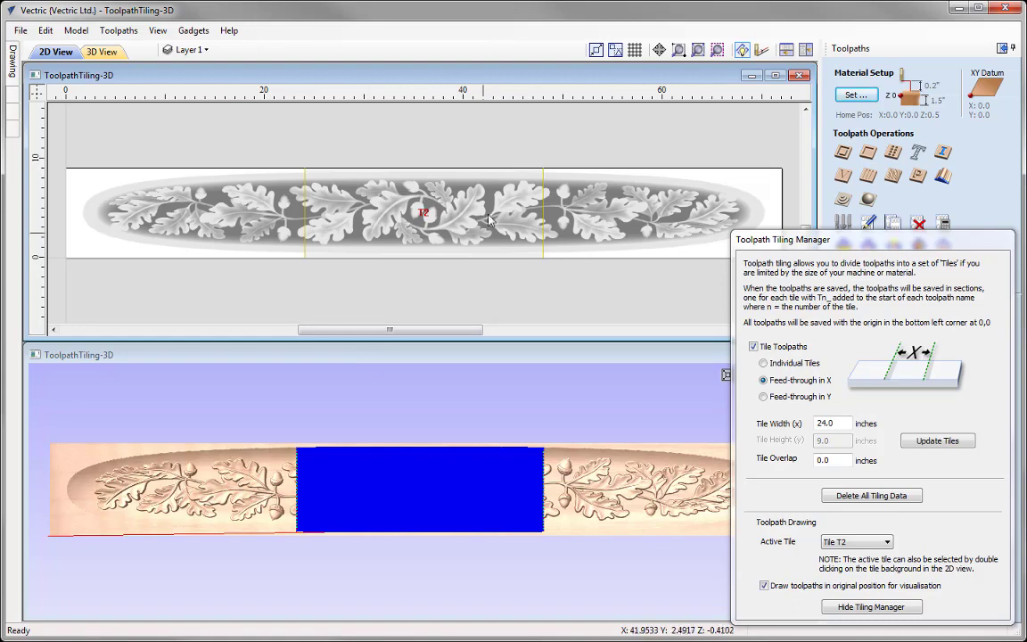
double_click(82, 246)
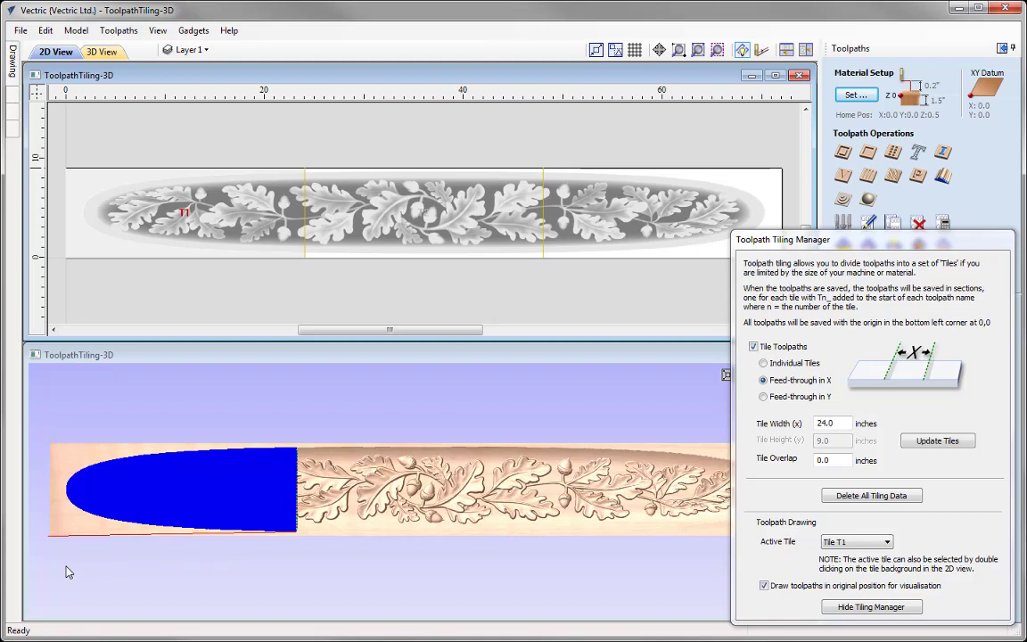
Step: Reset the material preview and simulate the 3D Finish 1 toolpath for tile T1 in the isometric view
left_click_drag(814, 239, 145, 33)
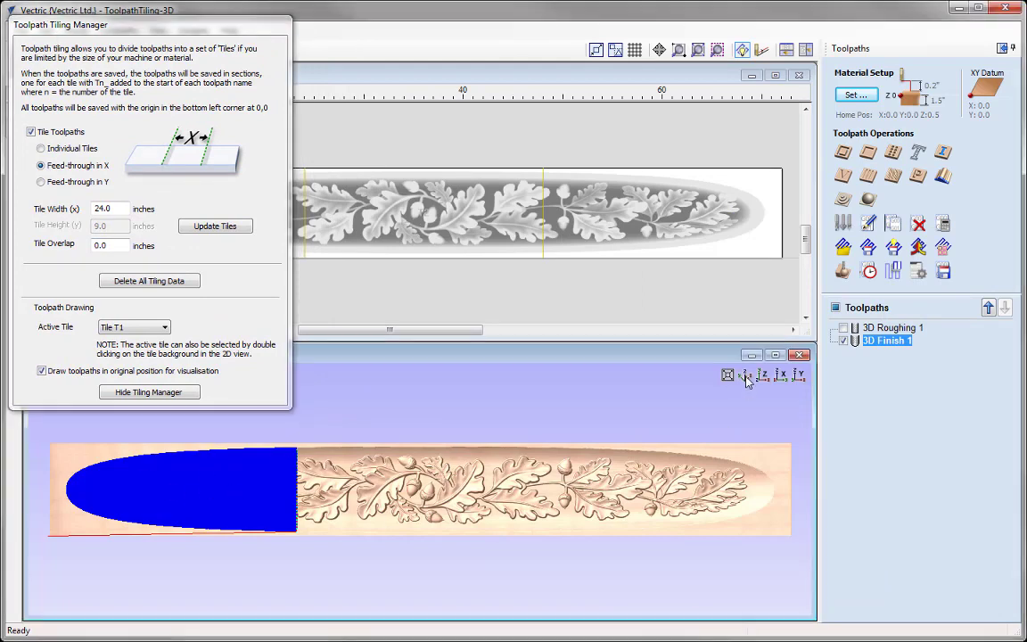
left_click(745, 376)
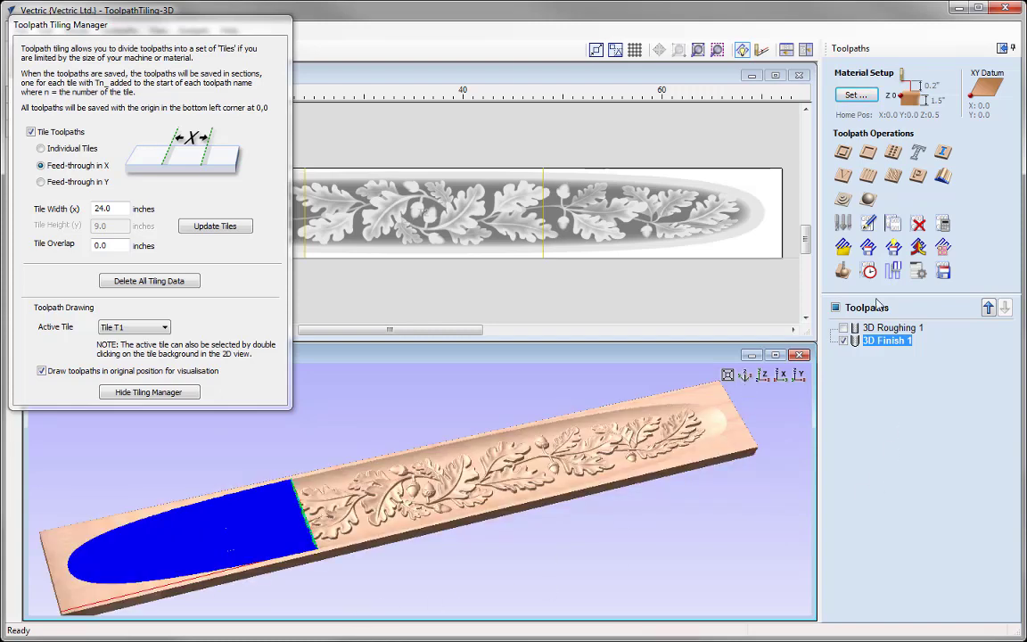
left_click(843, 272)
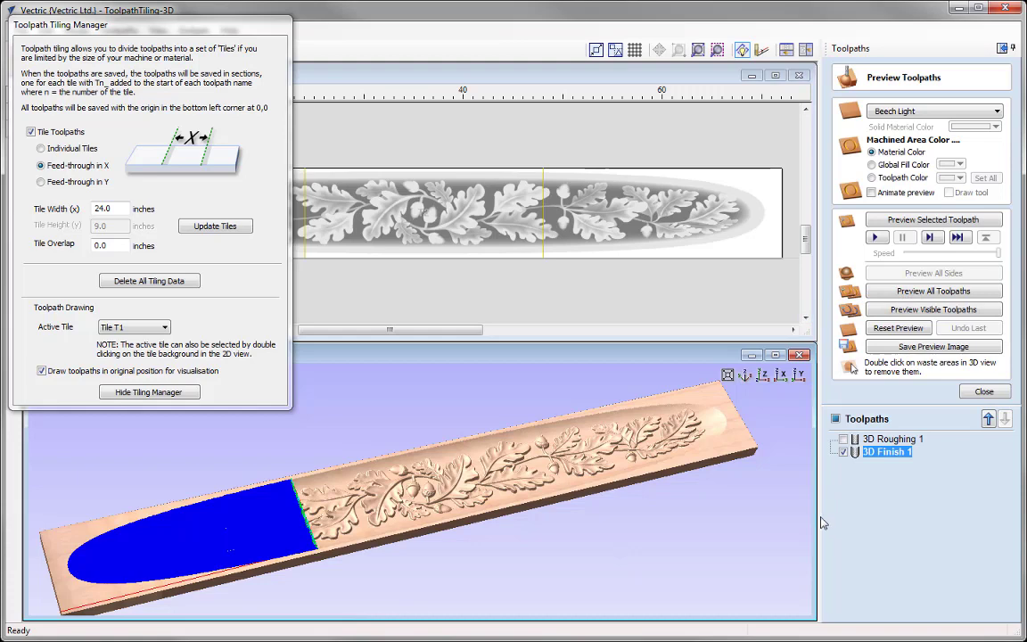
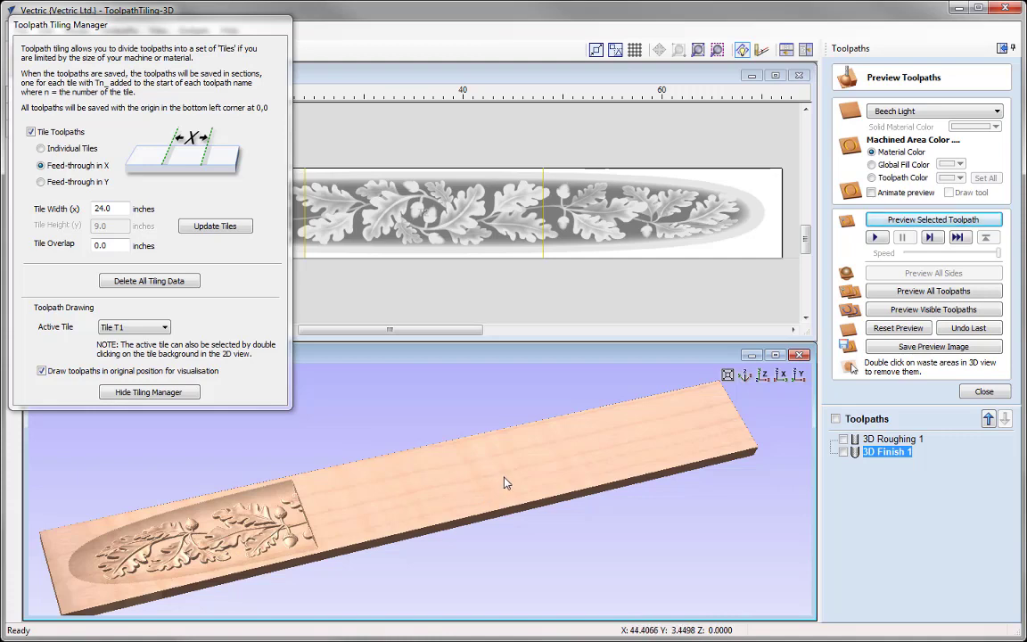
Step: Make tile T2 active and preview its section of the 3D Finish 1 toolpath
left_click_drag(447, 430, 314, 515)
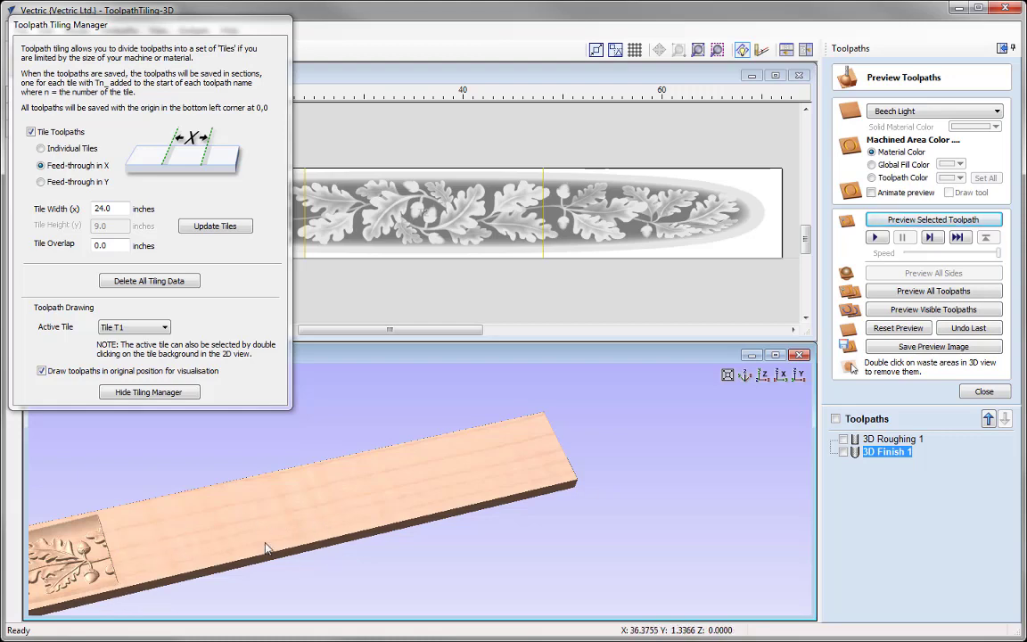
left_click(157, 332)
left_click(125, 350)
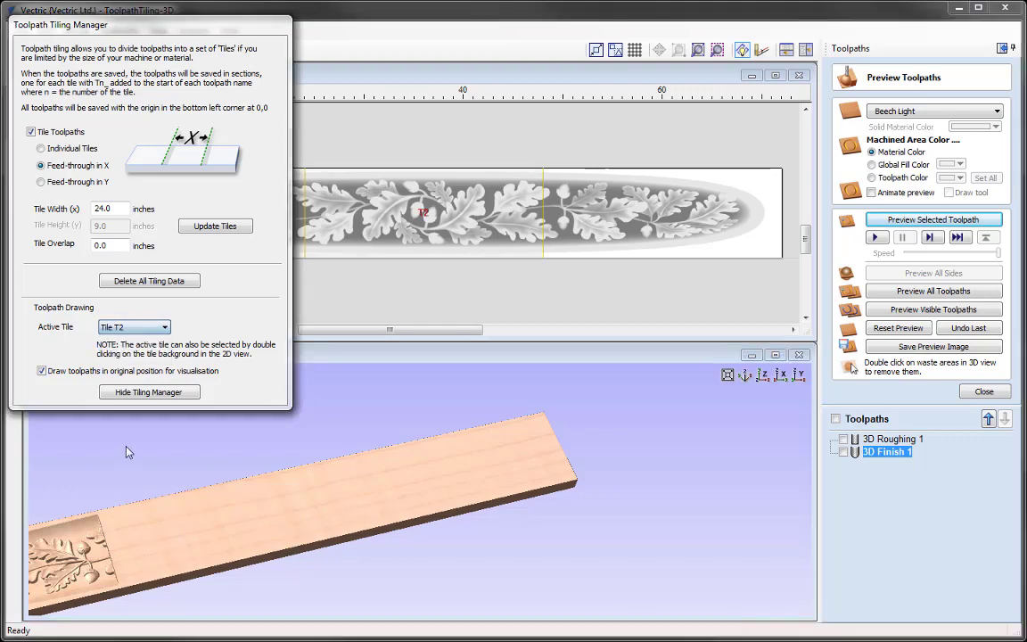
left_click(932, 220)
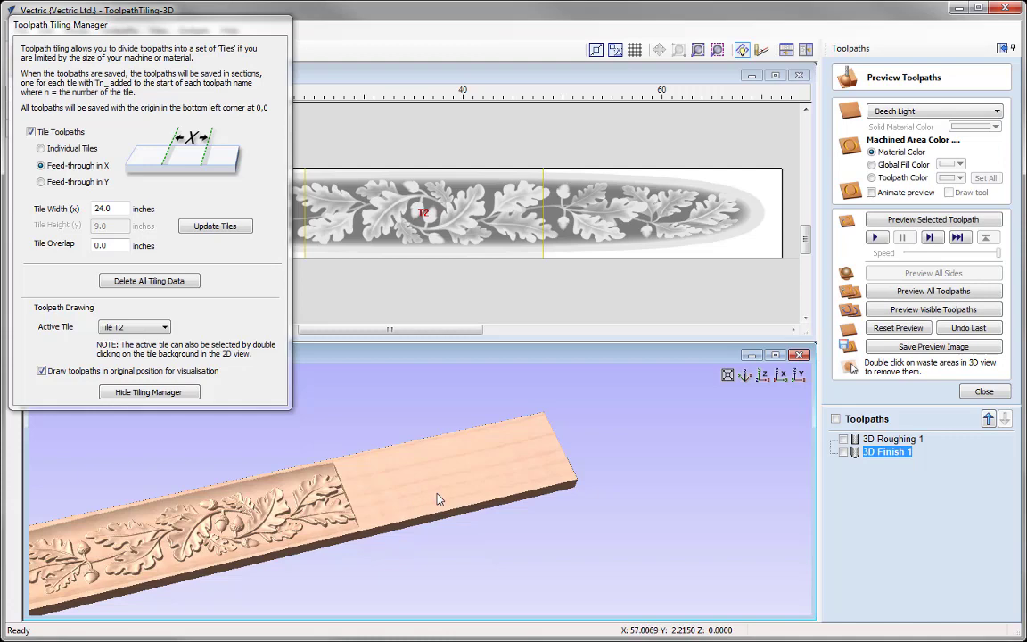
Step: Make tile T3 active and preview its section of the 3D Finish 1 toolpath
middle_click_drag(438, 500, 204, 550)
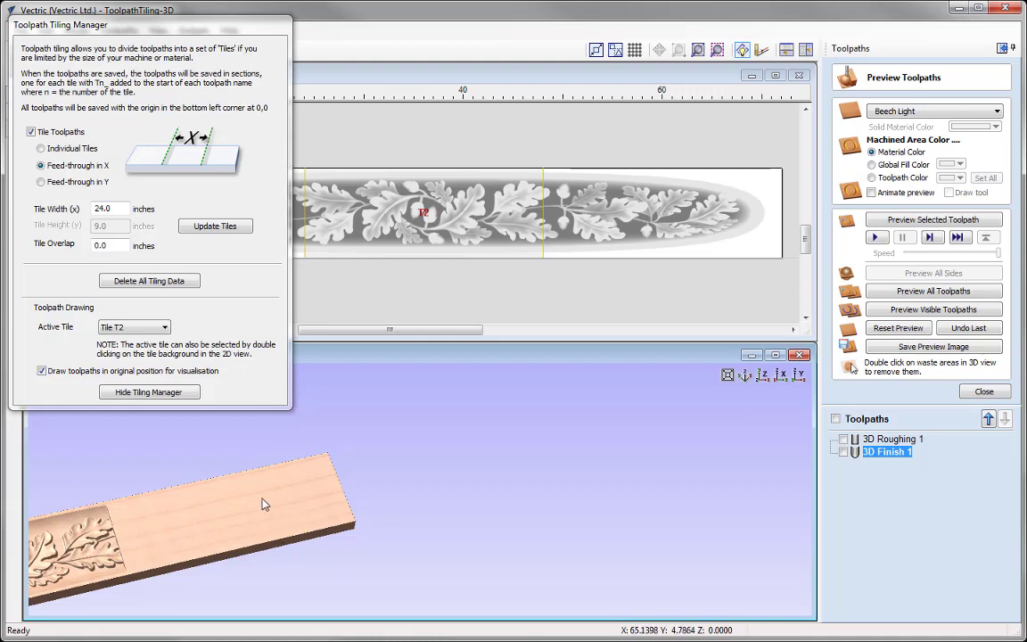
left_click(135, 327)
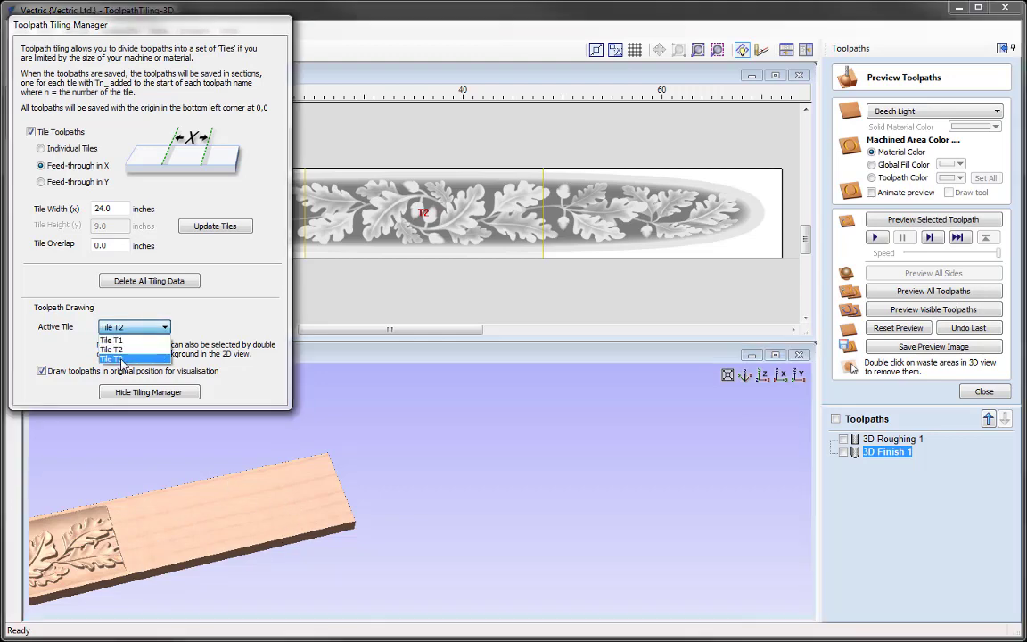
left_click(121, 359)
left_click(909, 220)
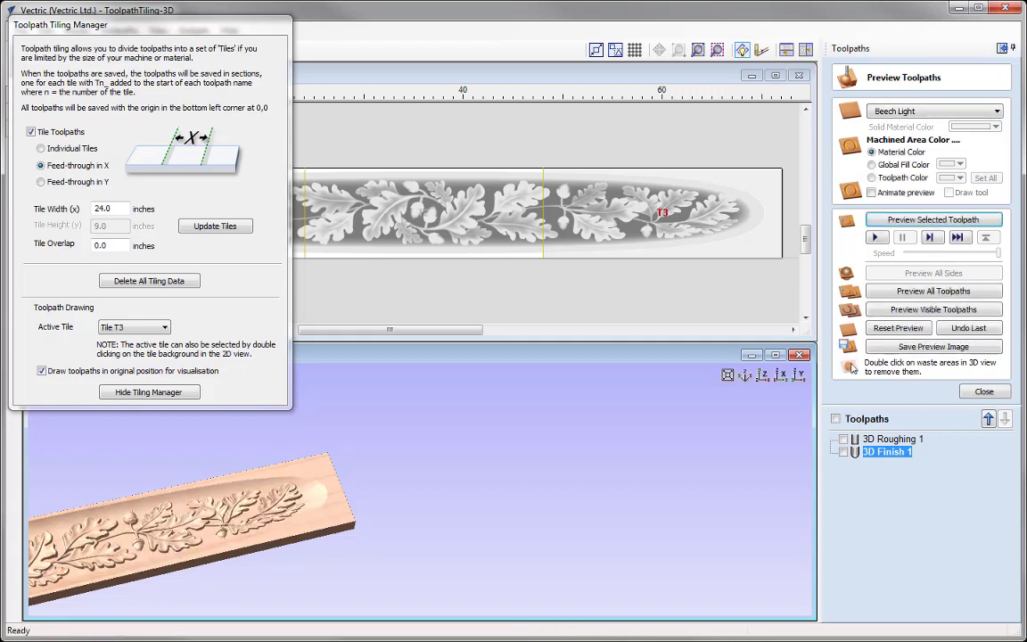
Step: Show the whole panel in the isometric view and display the 3D Finish 1 toolpath for the active tile
left_click(749, 378)
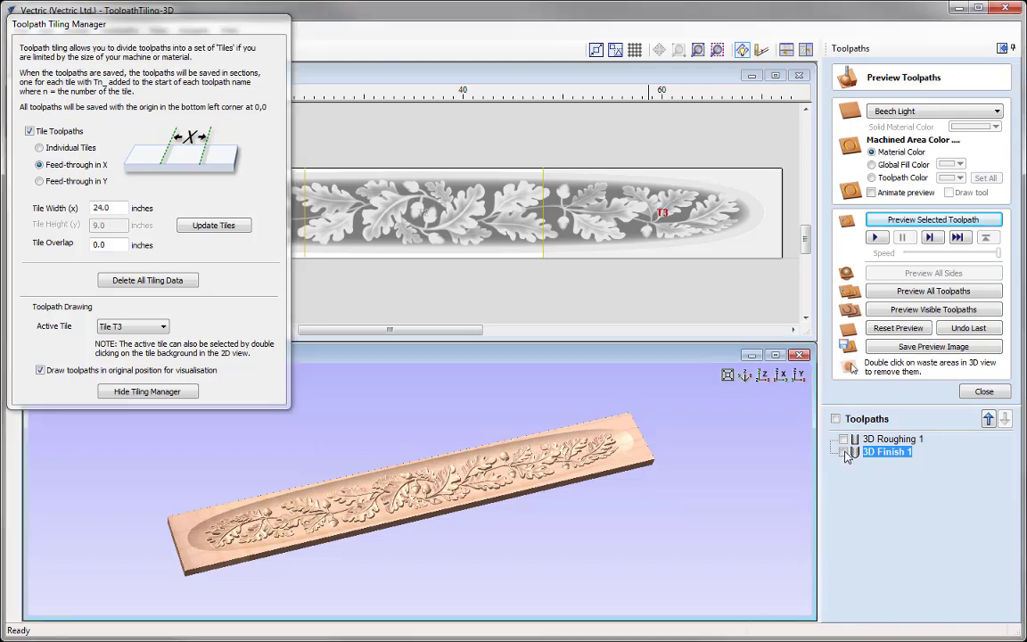
left_click(843, 452)
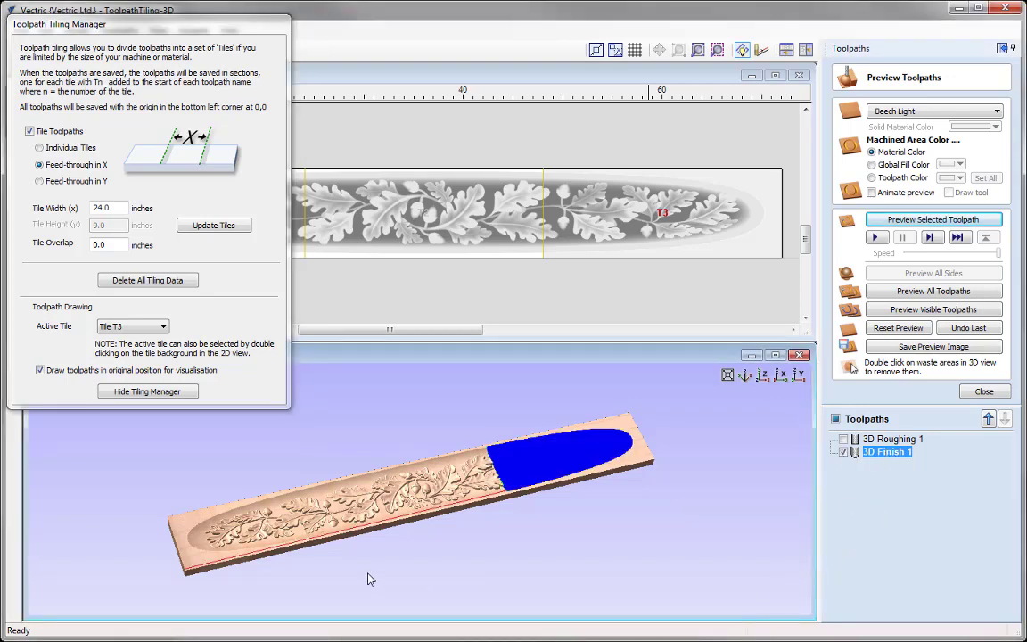
Step: Make tiles T1, T2 and T3 active in turn to view each 3D Finish 1 section in its original position
left_click(133, 326)
left_click(112, 340)
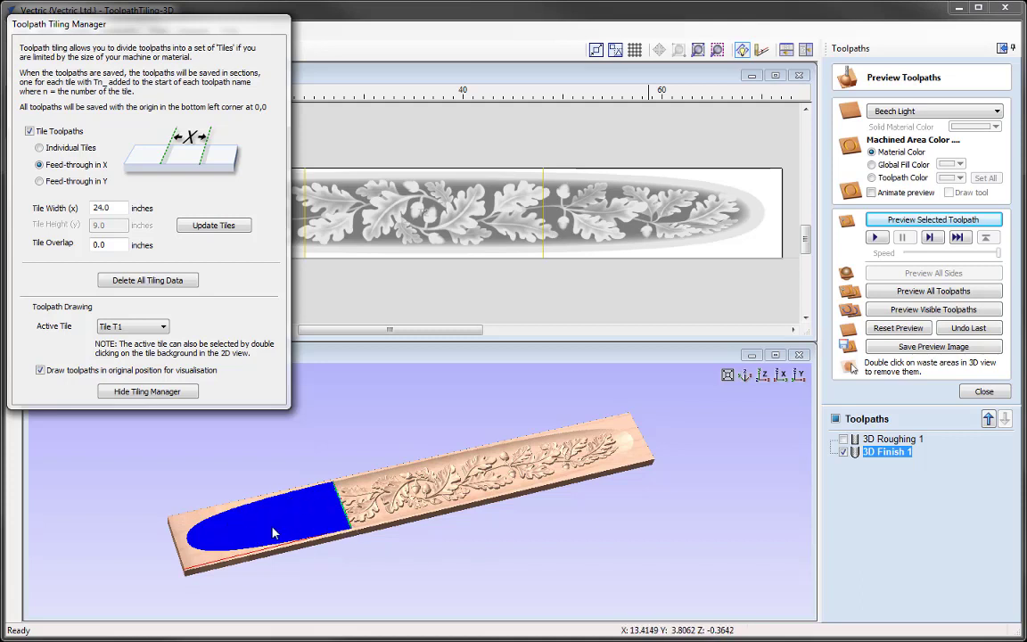
left_click(138, 326)
left_click(146, 350)
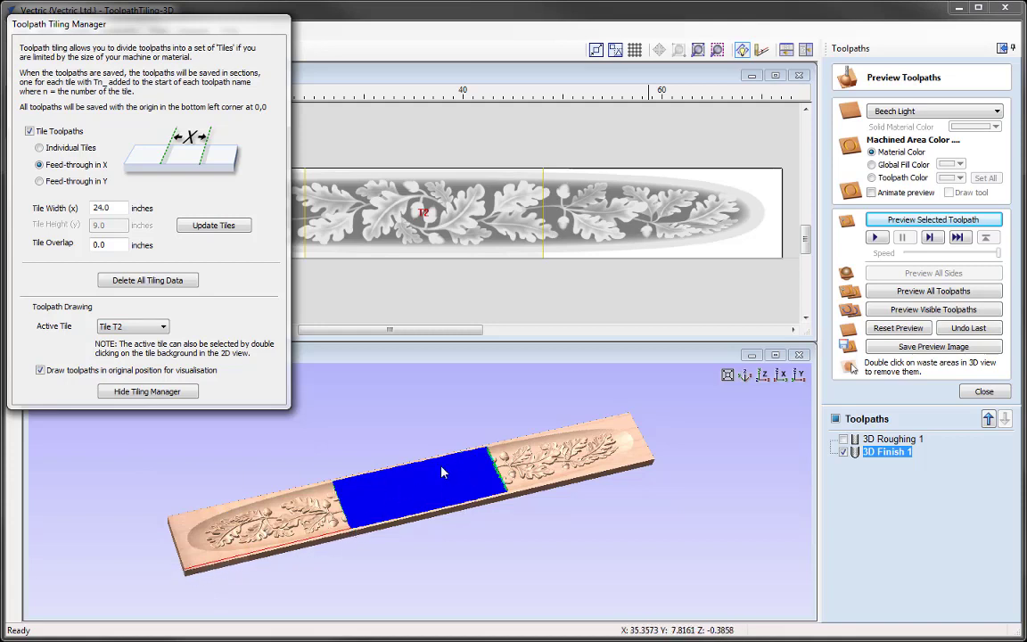
left_click(139, 327)
left_click(123, 355)
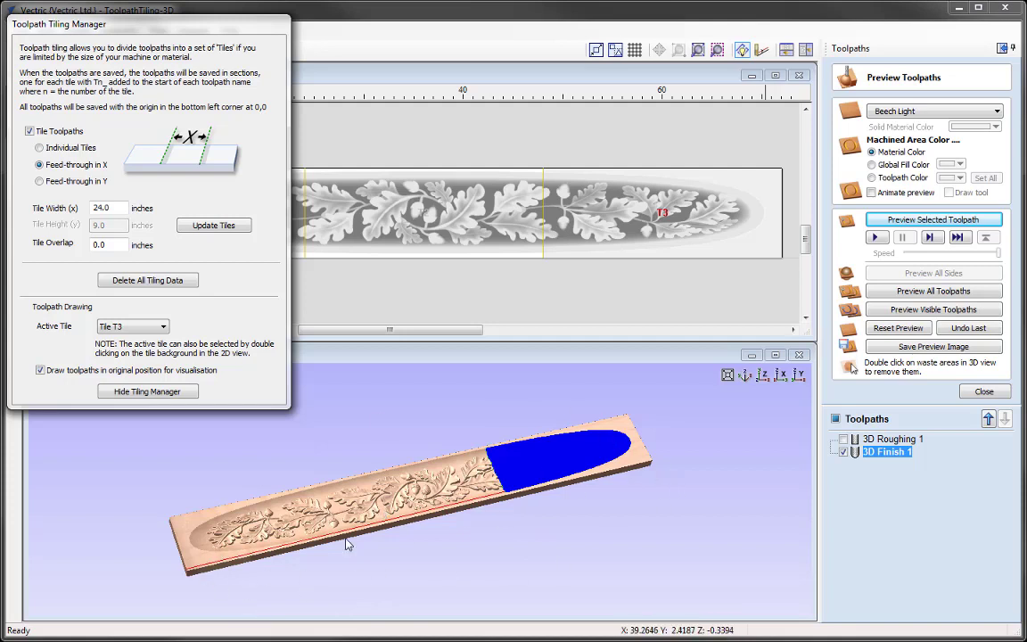
Step: Turn off drawing toolpaths in their original position, make tile T1 active, and preview 3D Finish 1 on reset material
left_click(40, 372)
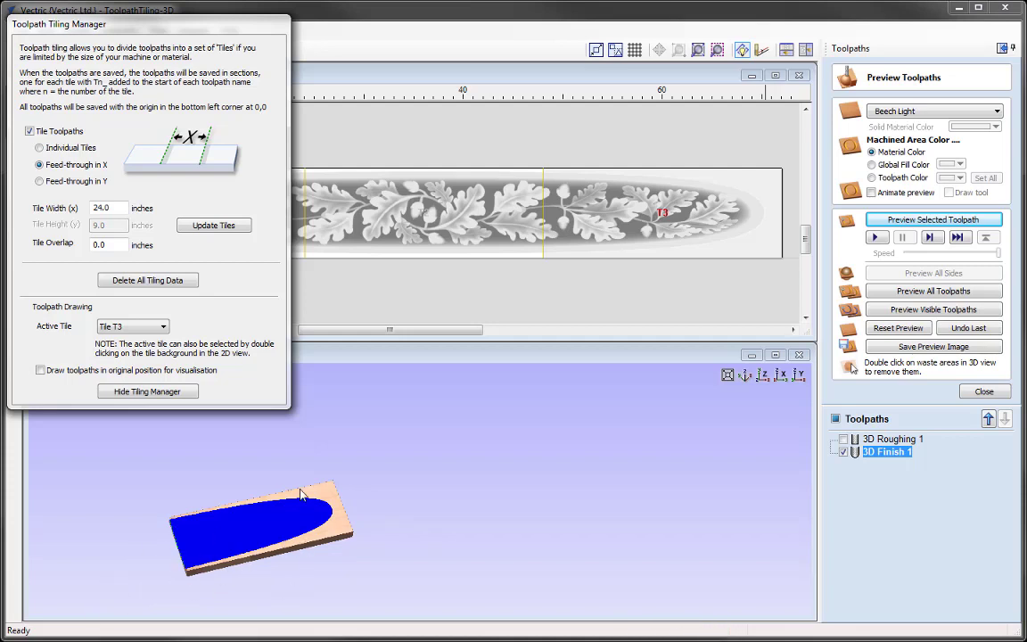
left_click(161, 326)
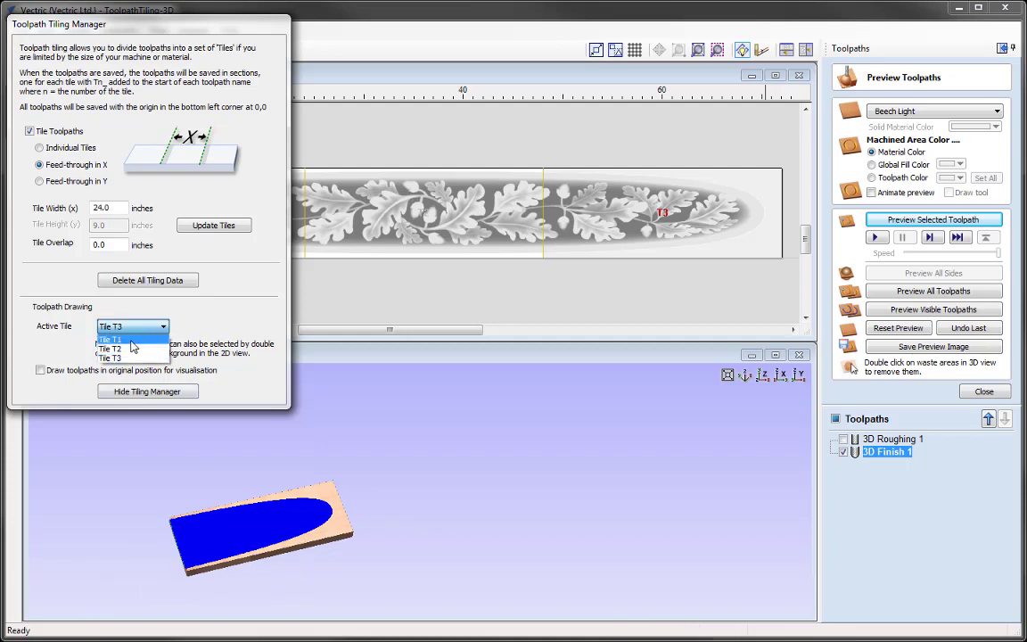
left_click(142, 339)
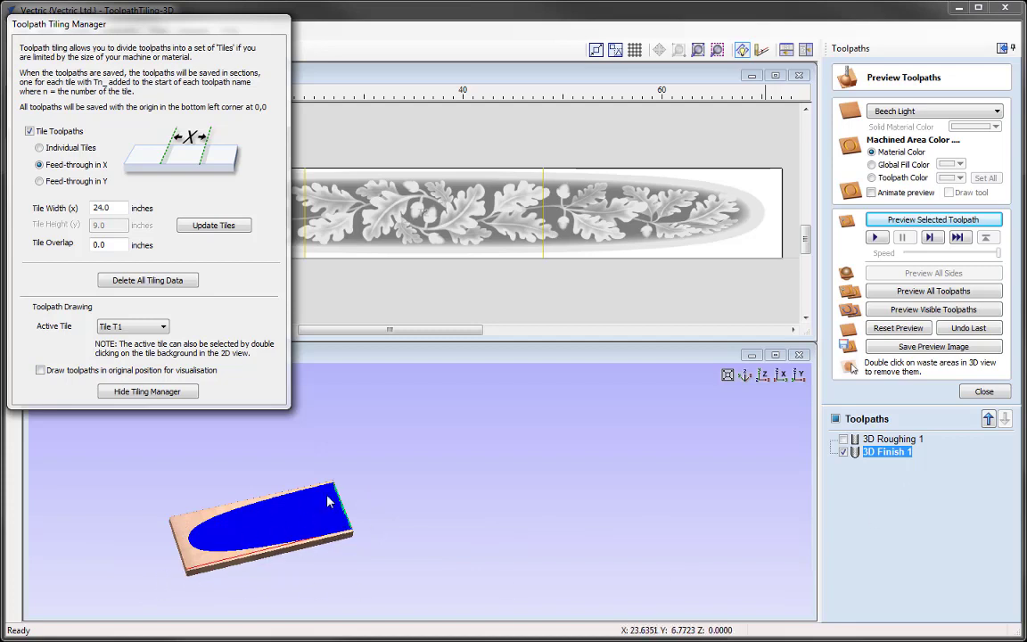
left_click(892, 329)
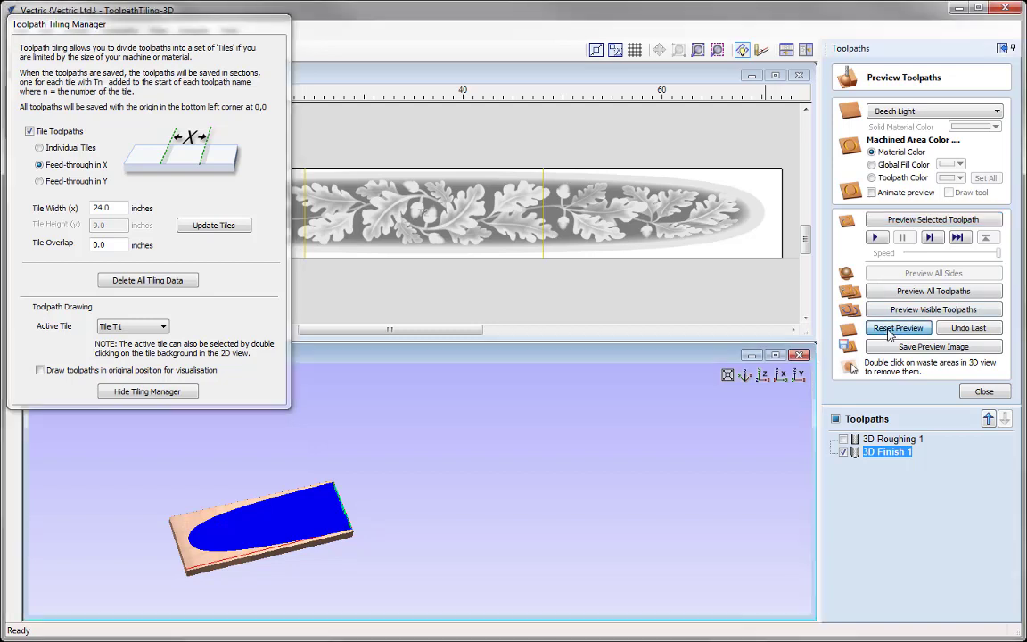
left_click(923, 222)
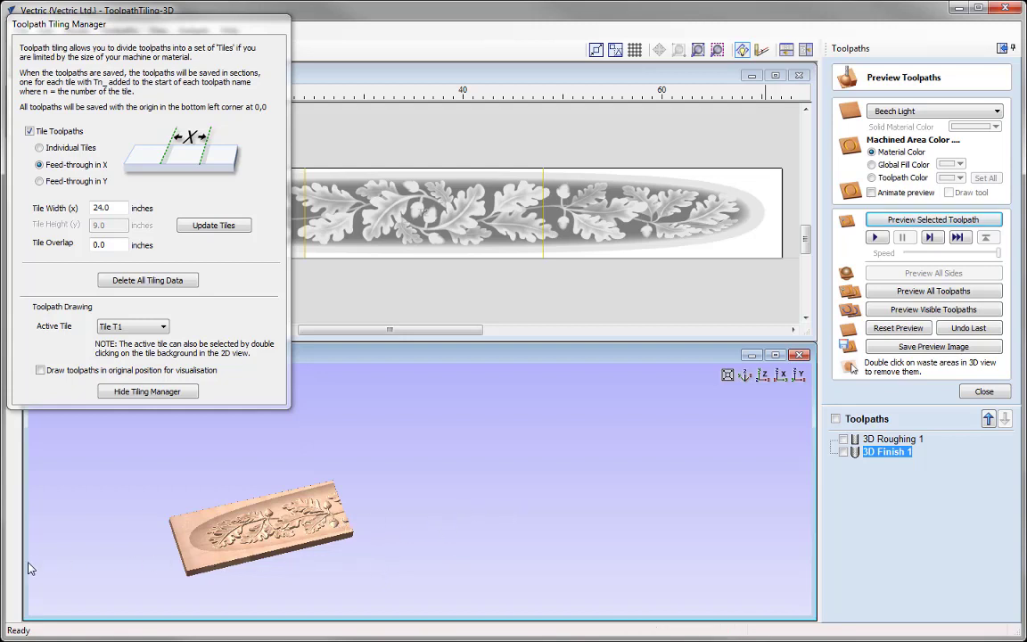
Step: Make tile T2 active, display its 3D Finish 1 toolpath, and preview the machining on the single-tile block
left_click(123, 326)
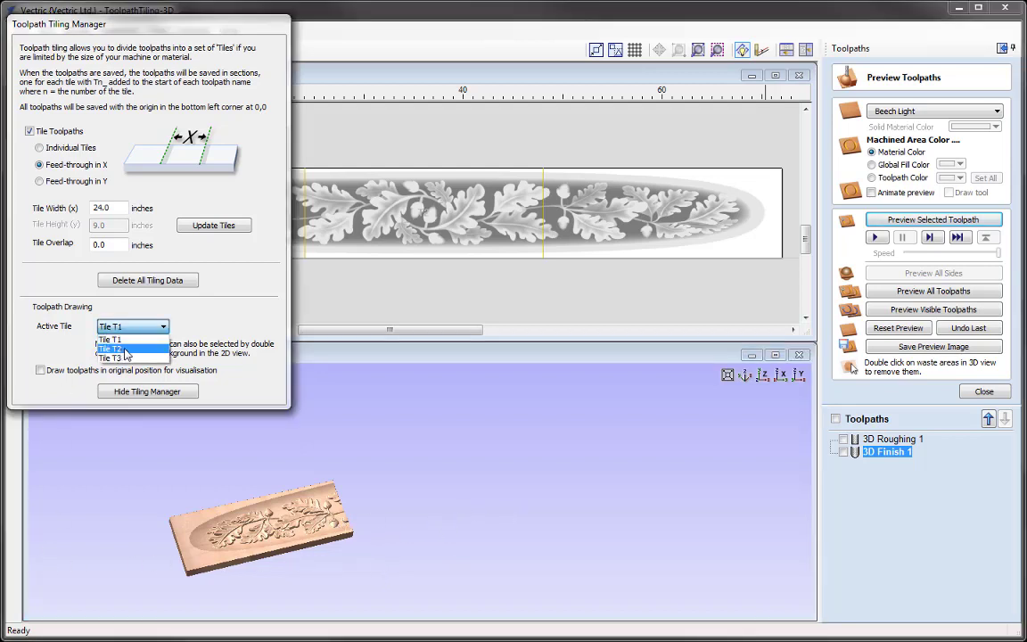
left_click(126, 349)
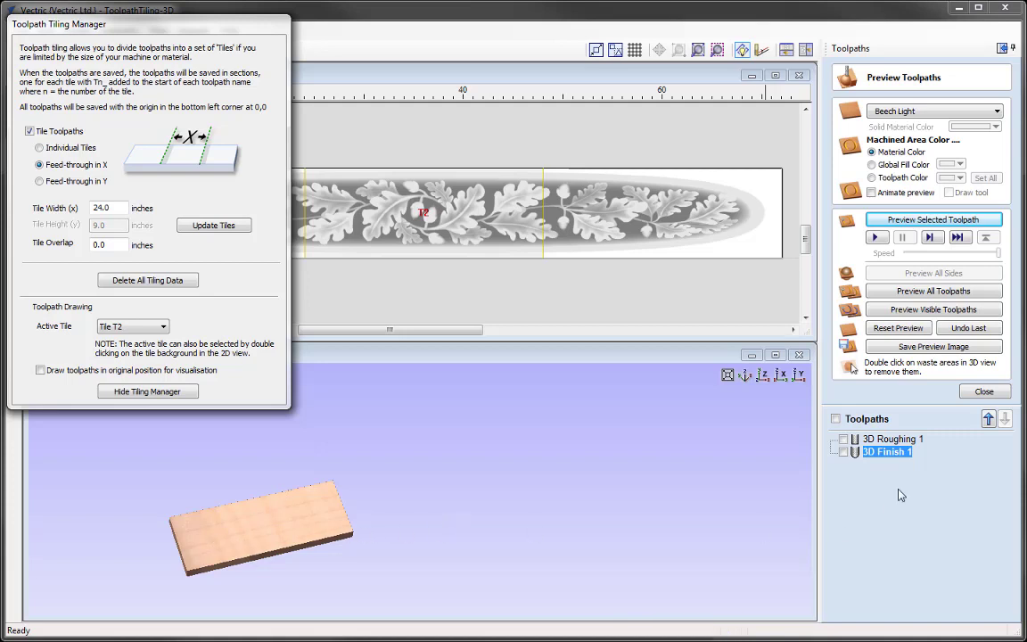
left_click(844, 452)
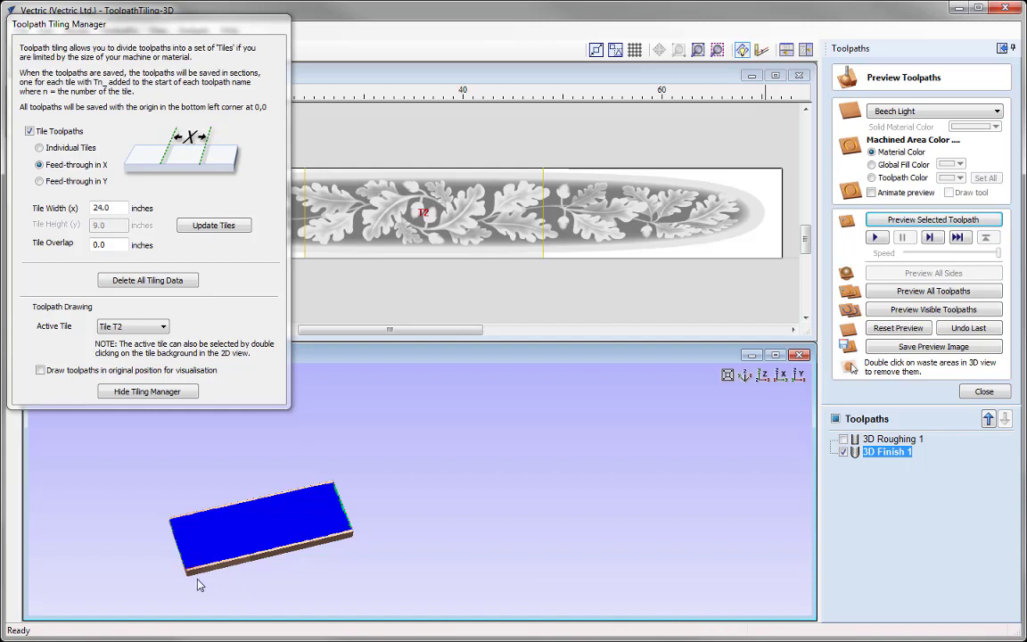
key("Return")
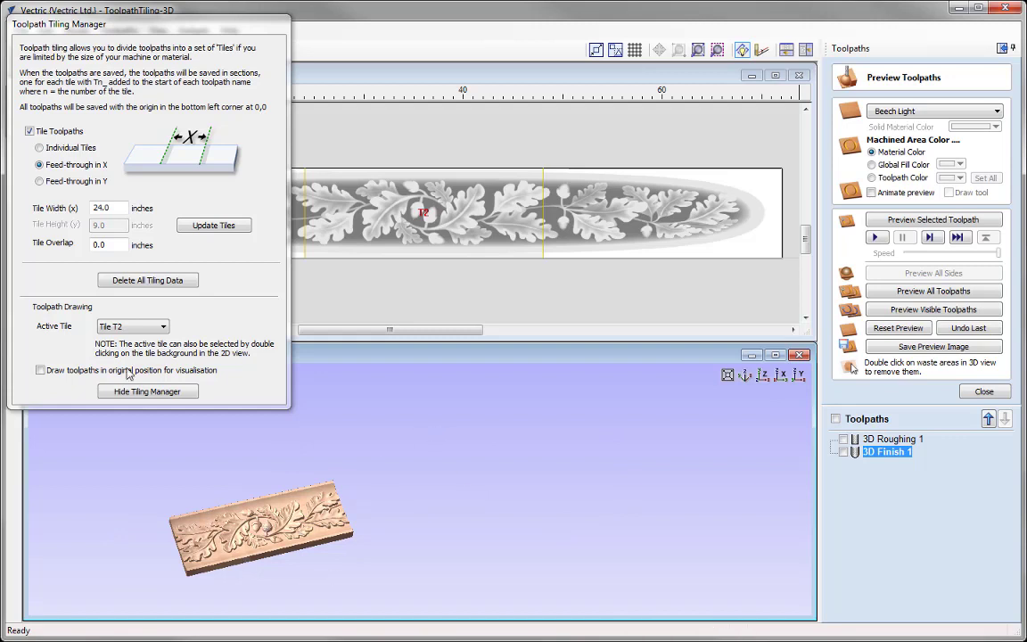
Step: Make tile T3 active, display its 3D Finish 1 toolpath, and preview the machining on the single-tile block
left_click(127, 327)
left_click(111, 358)
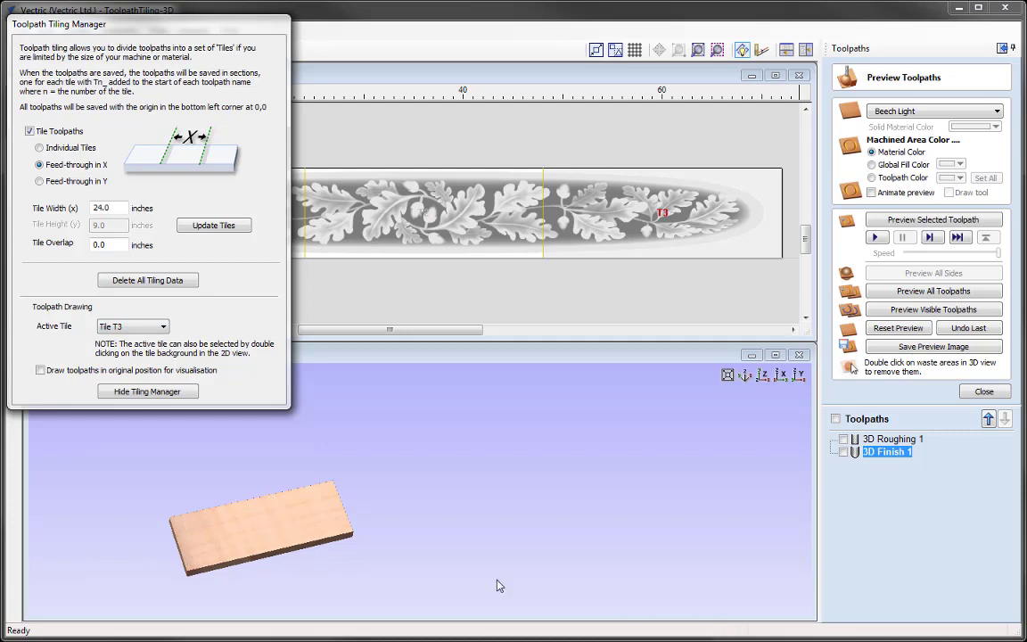
left_click(843, 452)
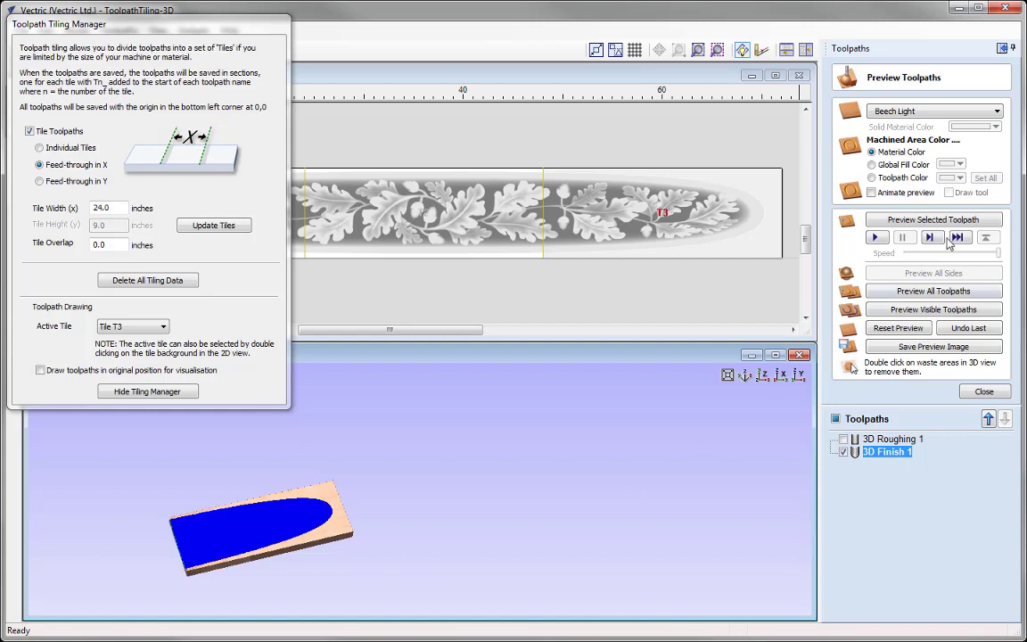
left_click(882, 219)
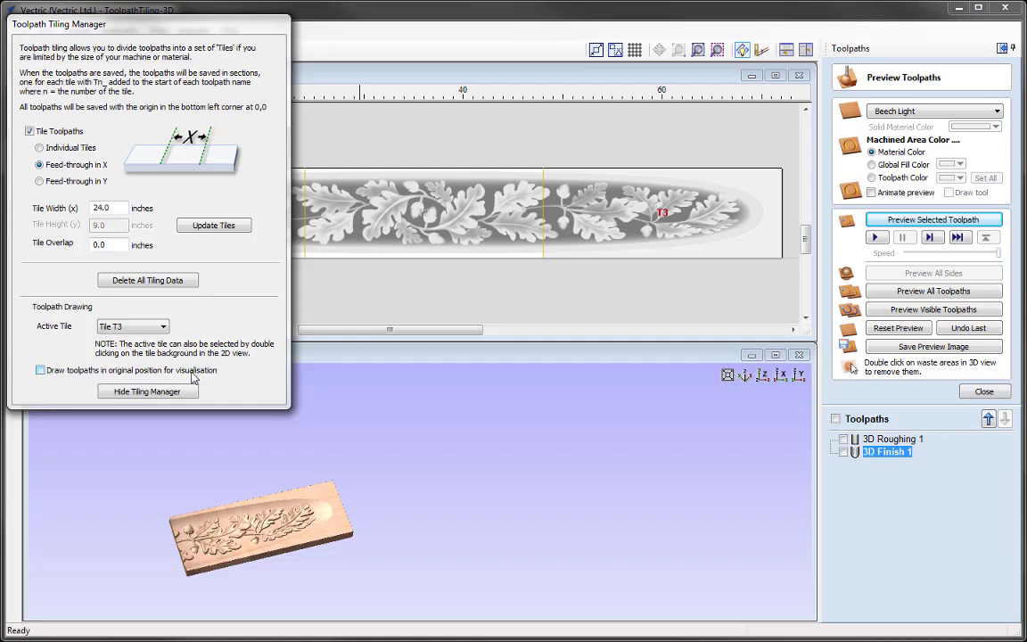
Step: Update the tiles with a 0.5-inch overlap and turn off drawing toolpaths in their original position
left_click(40, 370)
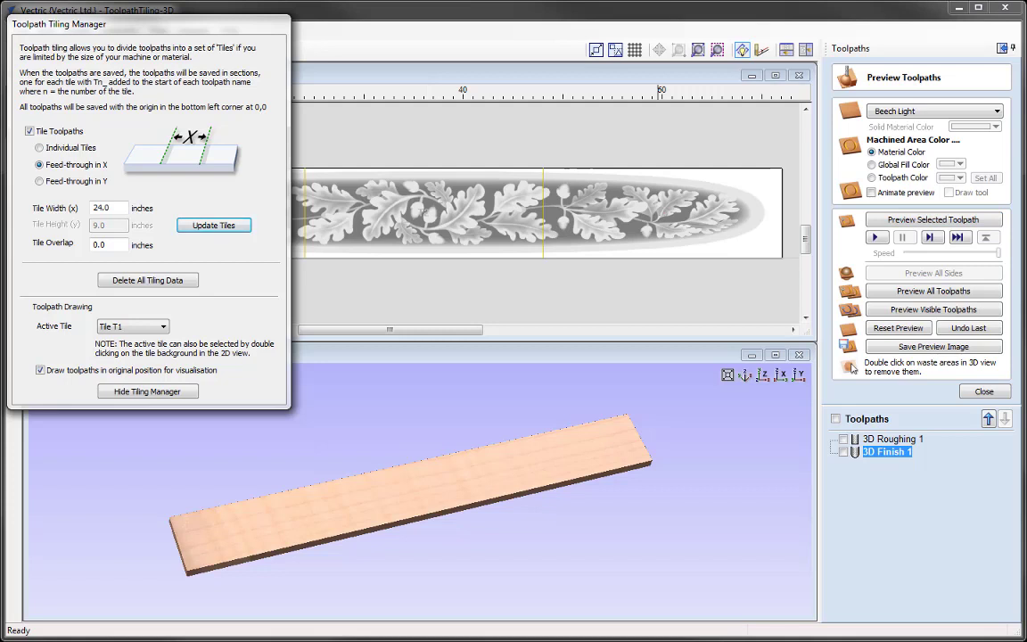
left_click(105, 245)
type("5")
left_click(223, 230)
left_click(40, 369)
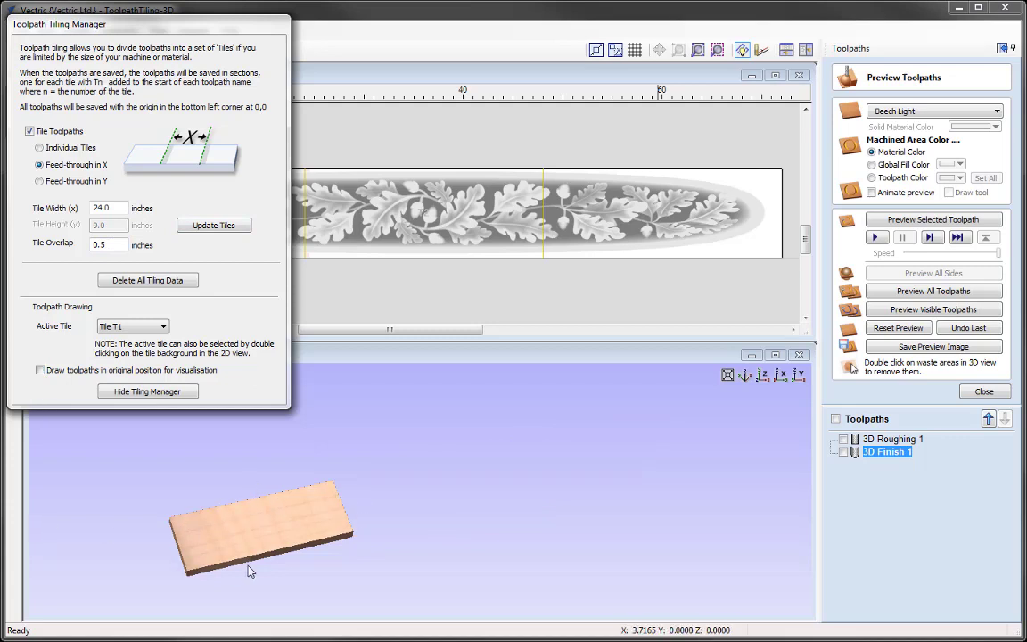
Step: Display the 3D Finish 1 toolpath for tile T1 and examine its overlap at the tile's end in the 3D view
left_click(844, 452)
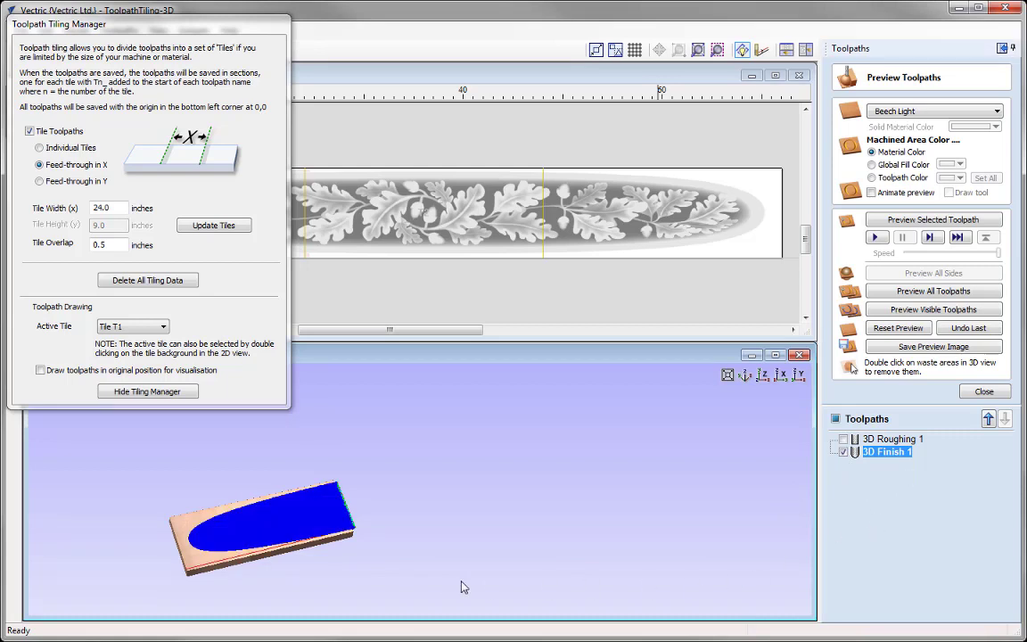
scroll(445, 555, "up", 2)
left_click_drag(445, 555, 529, 517)
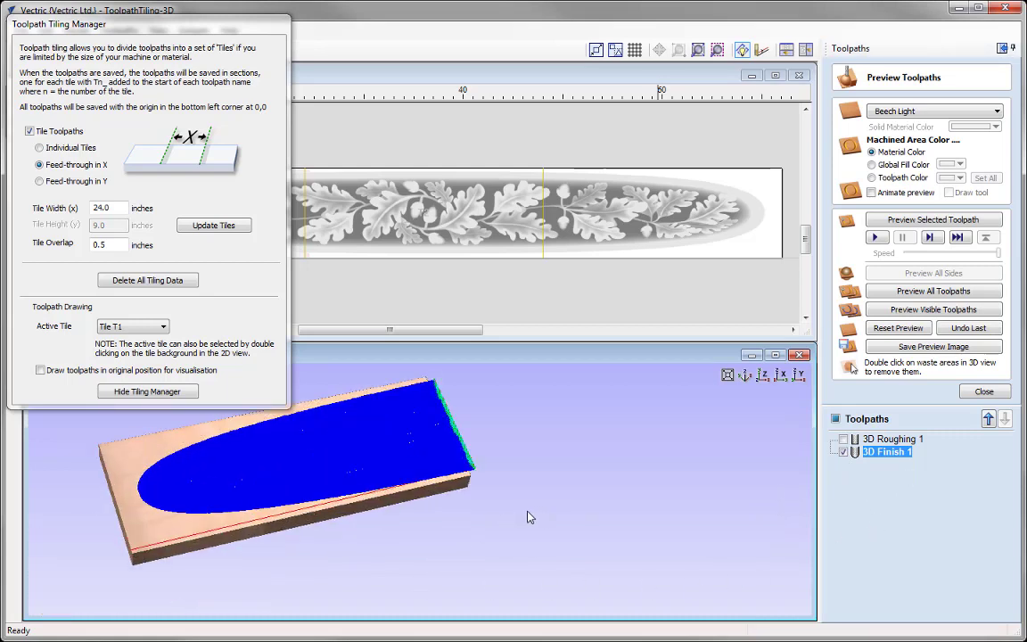
scroll(472, 465, "up", 5)
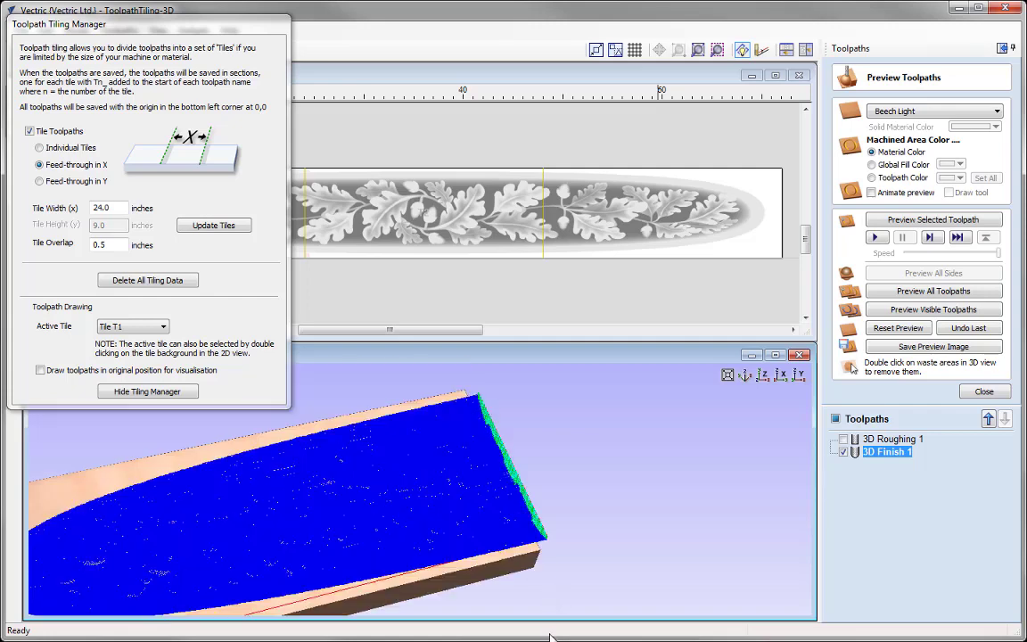
scroll(479, 527, "up", 2)
scroll(479, 528, "down", 1)
left_click_drag(480, 528, 365, 558)
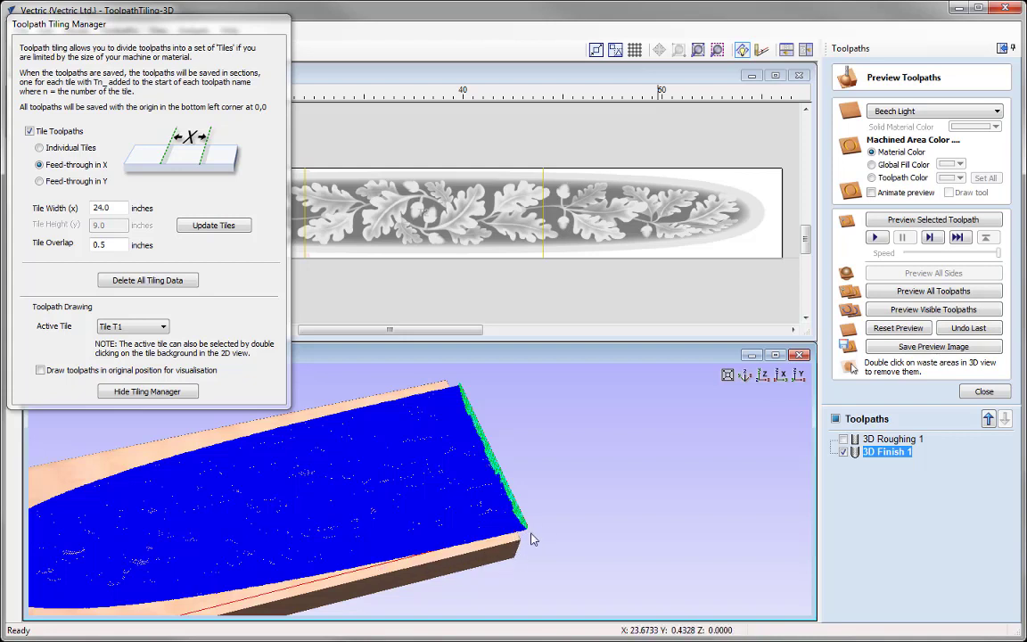
Step: Examine the overlap area beside the T1/T2 tile boundary in the 2D view and return to the whole panel
left_click_drag(423, 329, 388, 251)
scroll(388, 251, "up", 6)
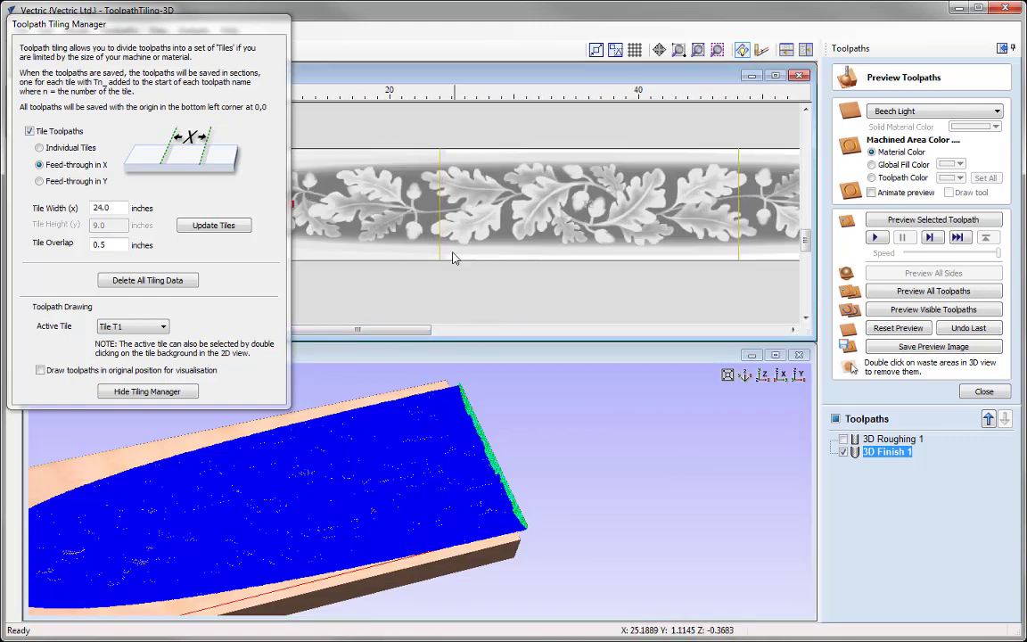
scroll(429, 263, "up", 1)
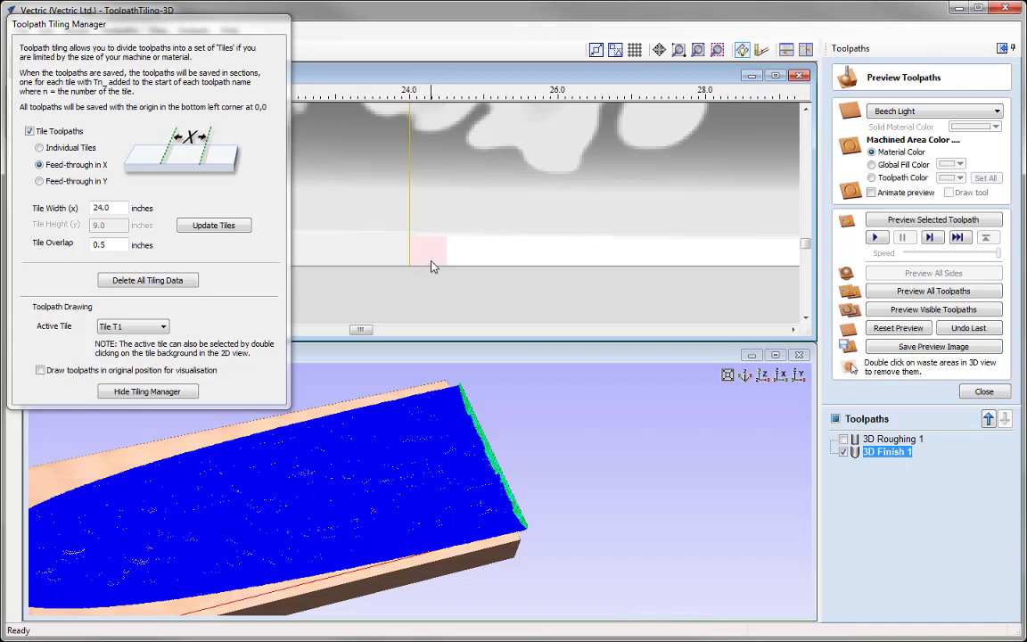
scroll(422, 268, "down", 5)
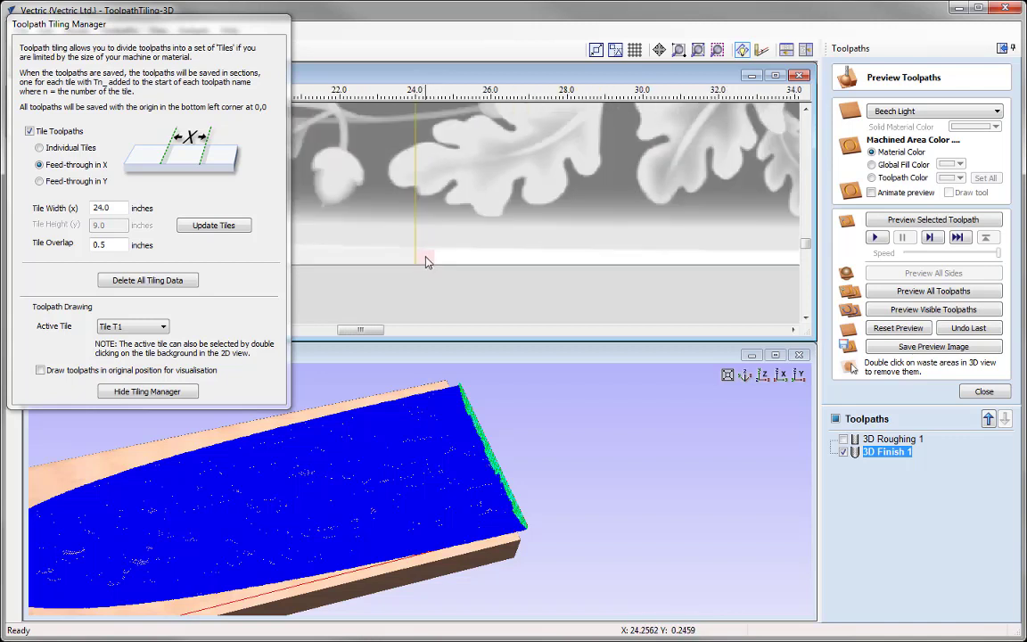
scroll(426, 262, "down", 2)
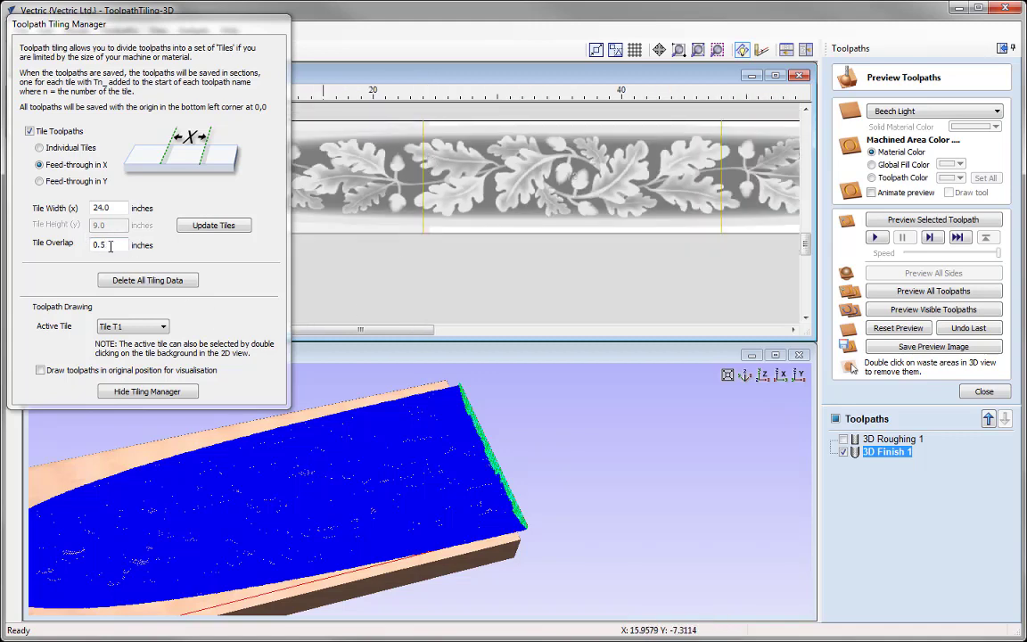
left_click(698, 50)
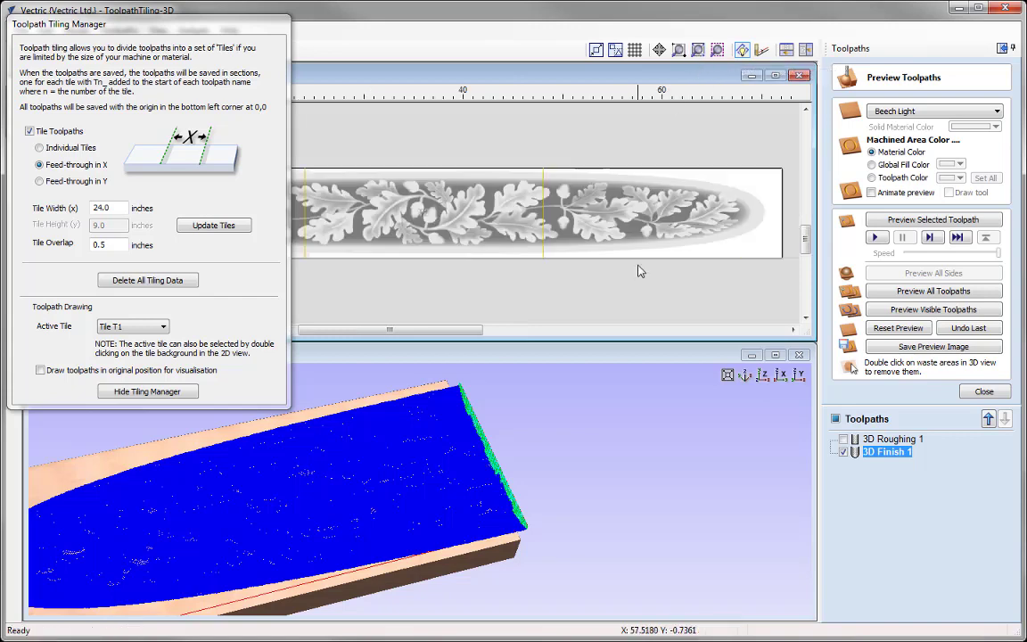
Step: Update the tiles with a 0.0-inch overlap and hide the 3D Finish 1 toolpath after closing the preview
left_click(103, 244)
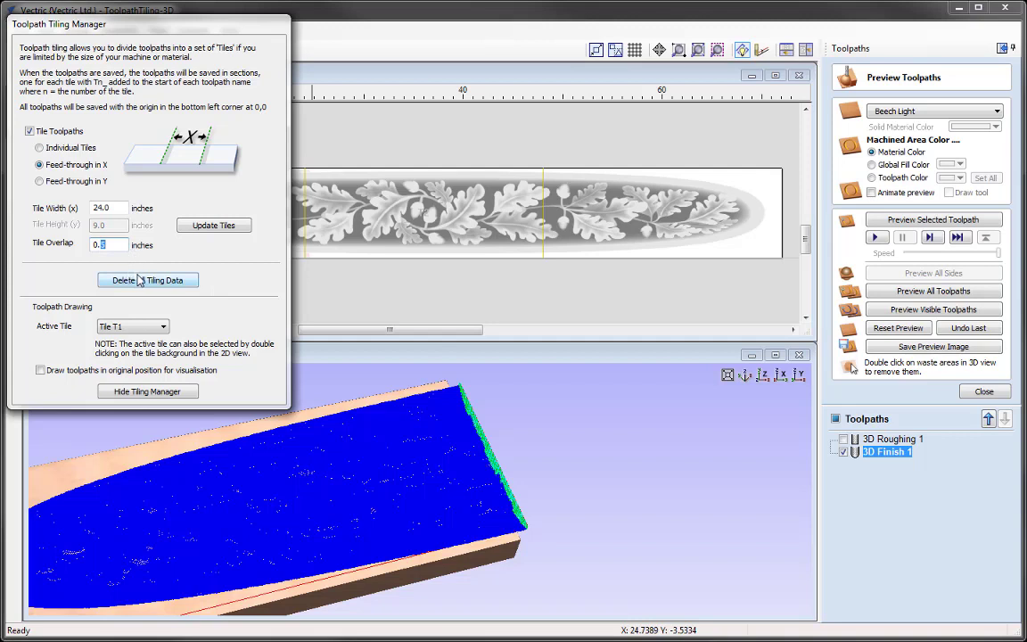
left_click(200, 224)
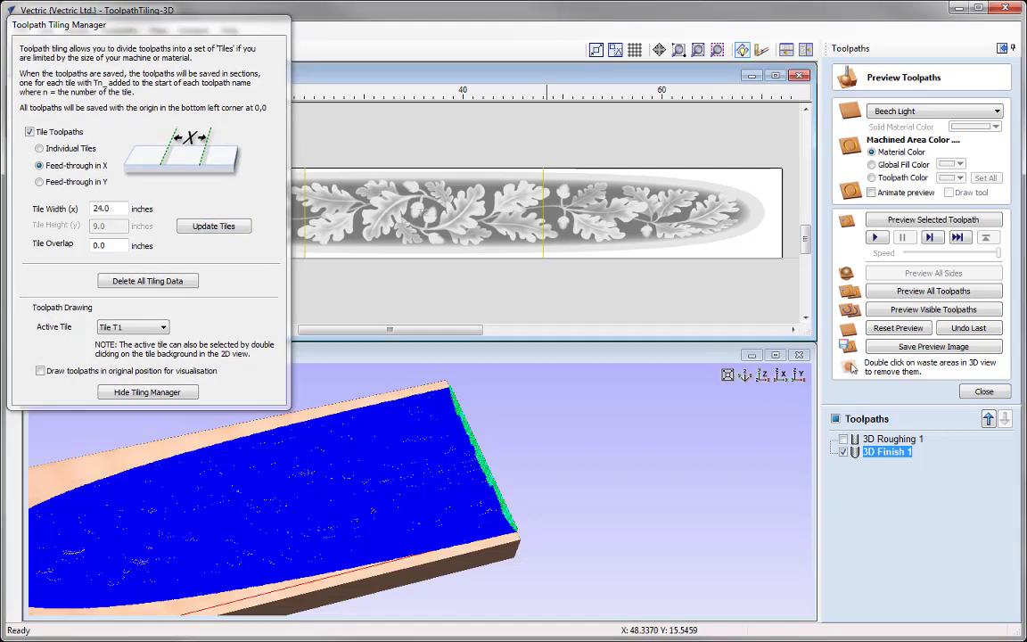
left_click(984, 391)
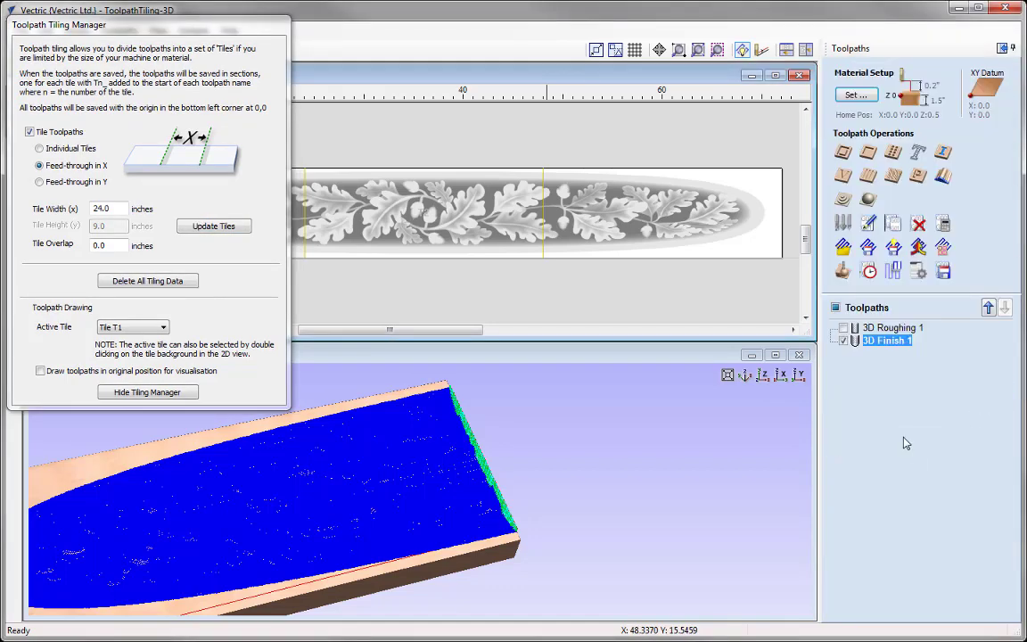
left_click(844, 340)
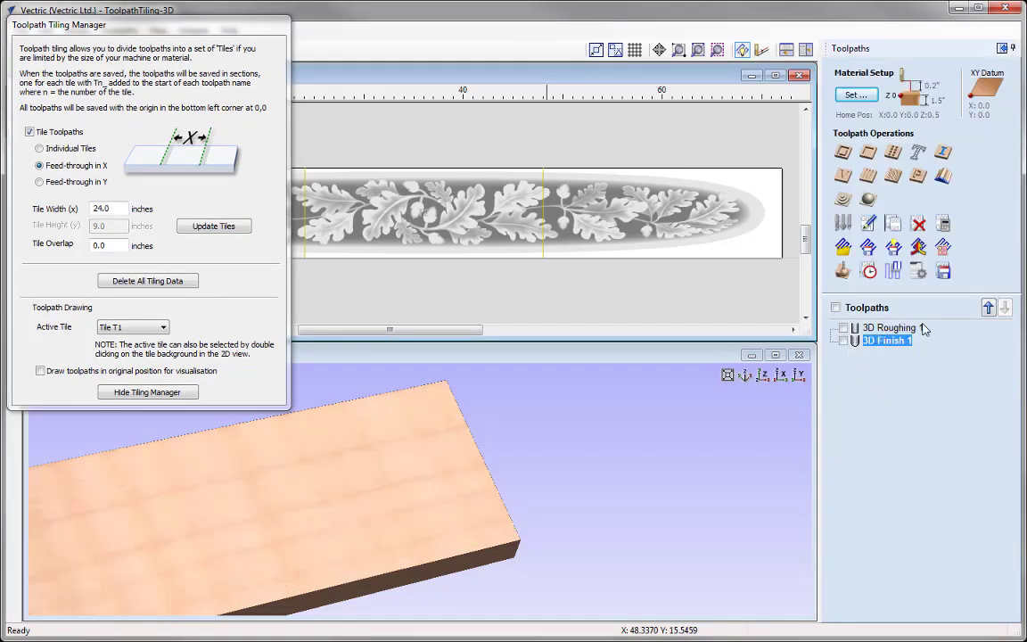
Step: Save the 3D Roughing 1 toolpath as tiled G Code (inch) files named 3D Roughing and check the output files in the folder
left_click(947, 274)
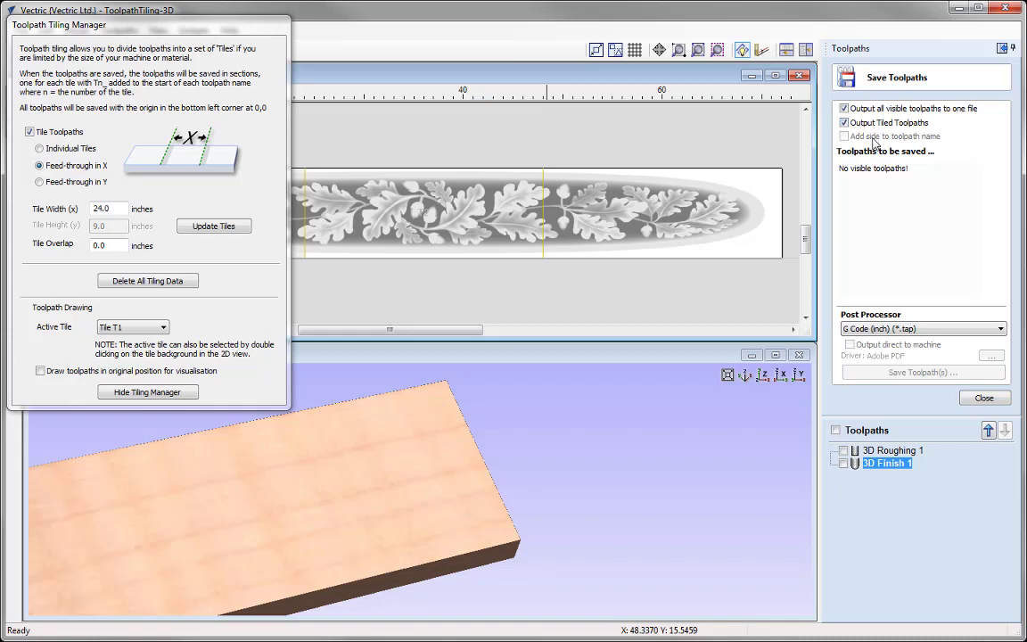
left_click(845, 451)
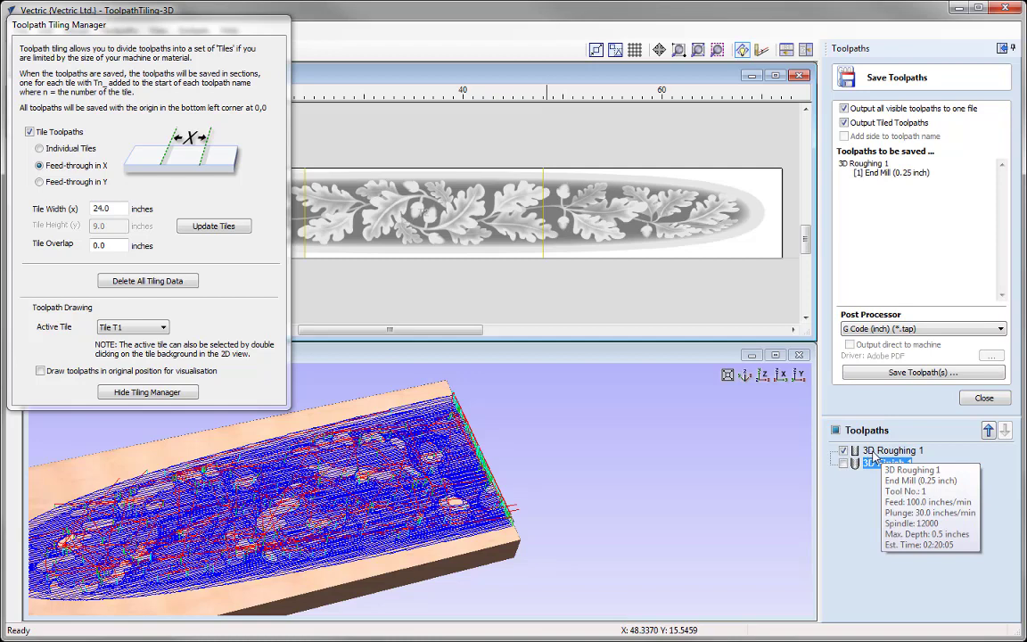
left_click(878, 452)
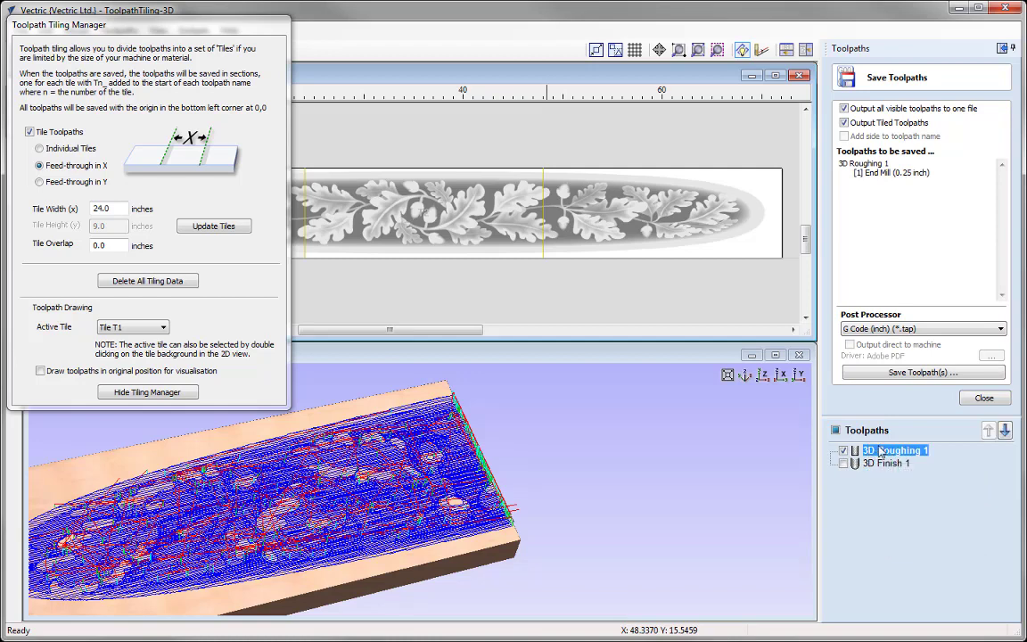
left_click(916, 372)
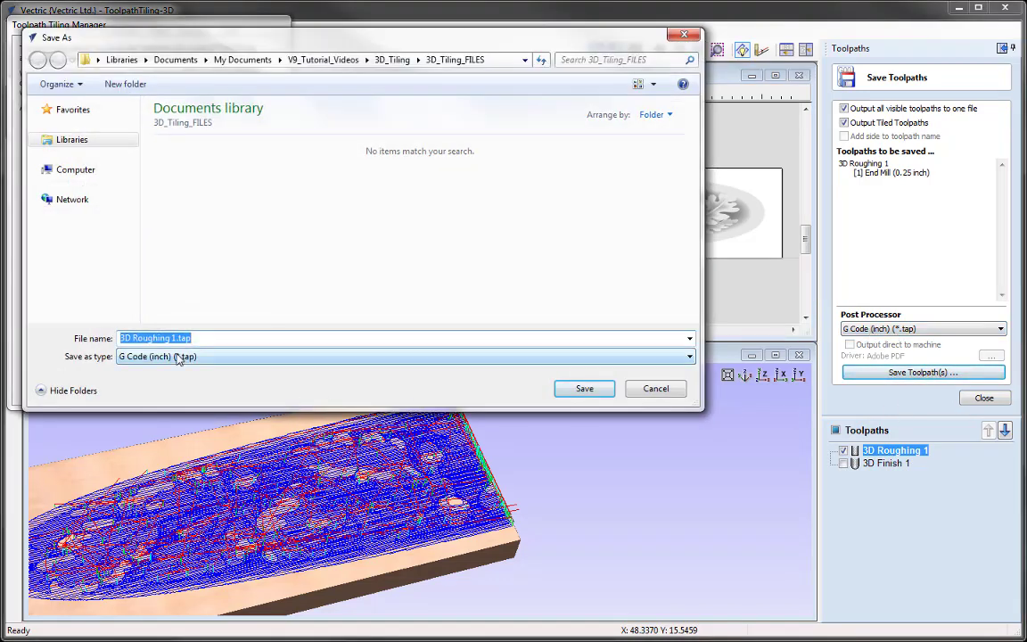
left_click(173, 338)
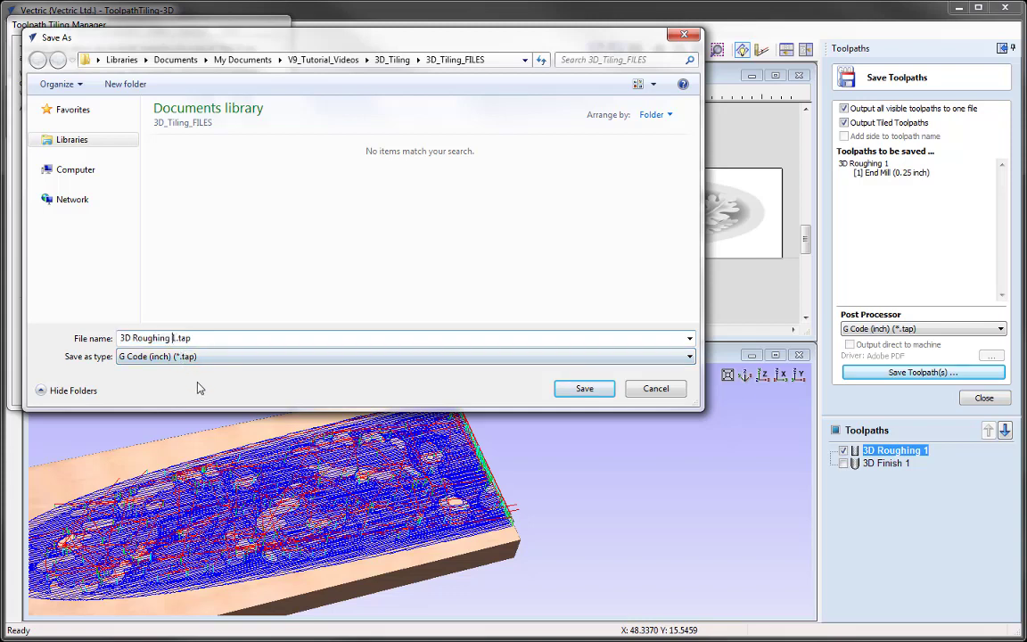
key("BackSpace")
left_click(584, 390)
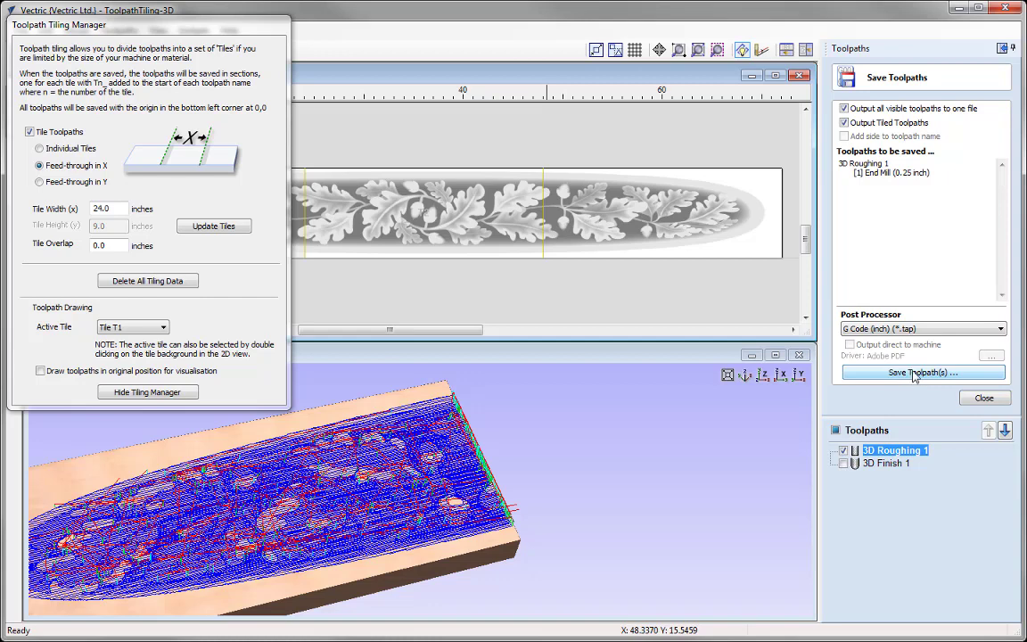
left_click(915, 374)
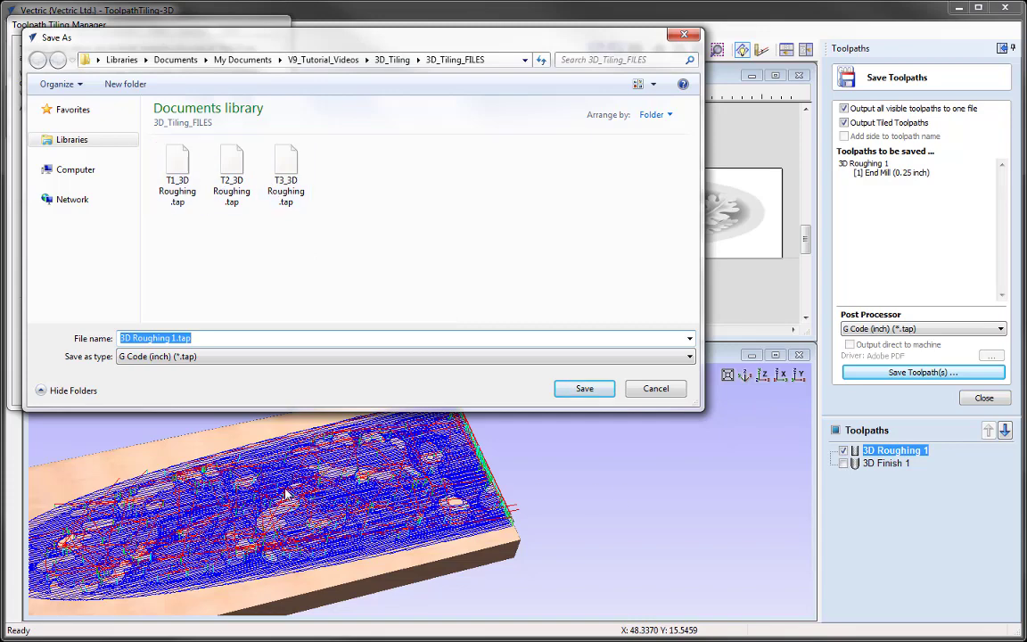
left_click(658, 393)
Step: Save only the 3D Finish 1 toolpath as tiled G Code (inch) files named 3D Finish and check the output files in the folder
left_click(842, 451)
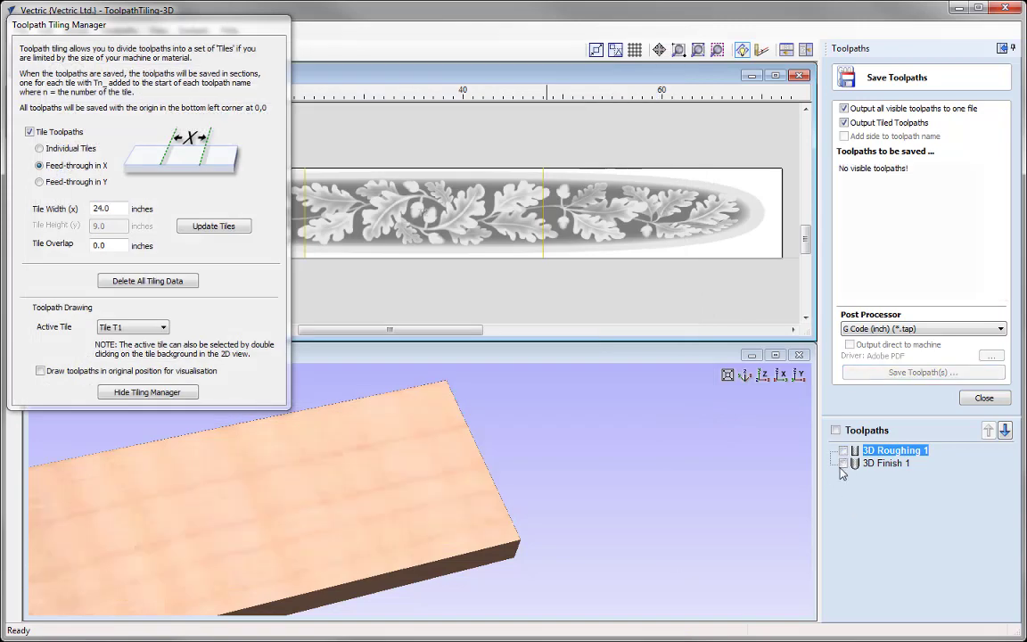
left_click(843, 464)
left_click(872, 464)
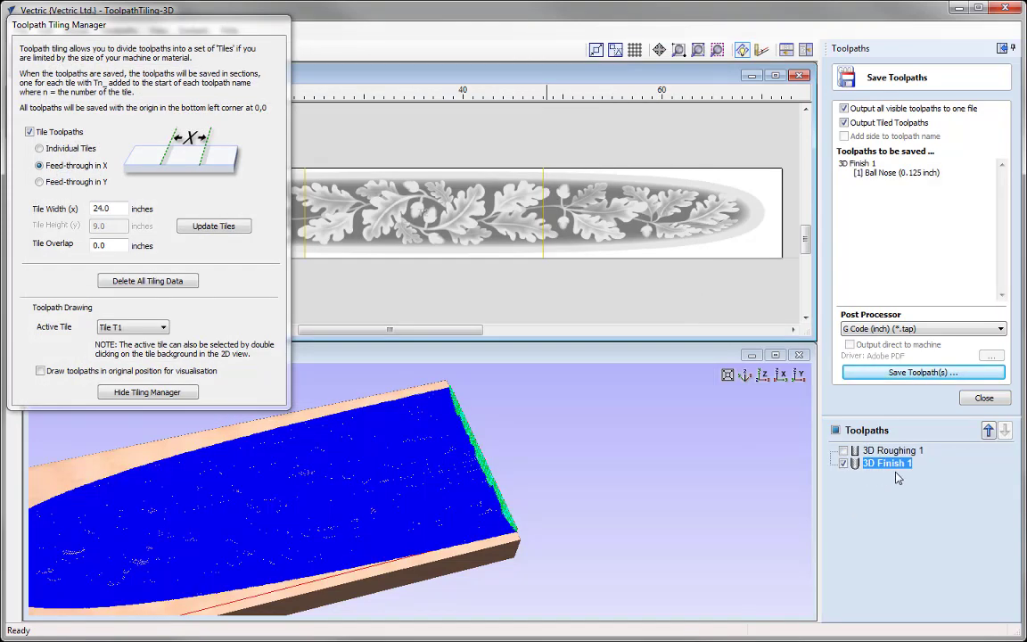
left_click(931, 374)
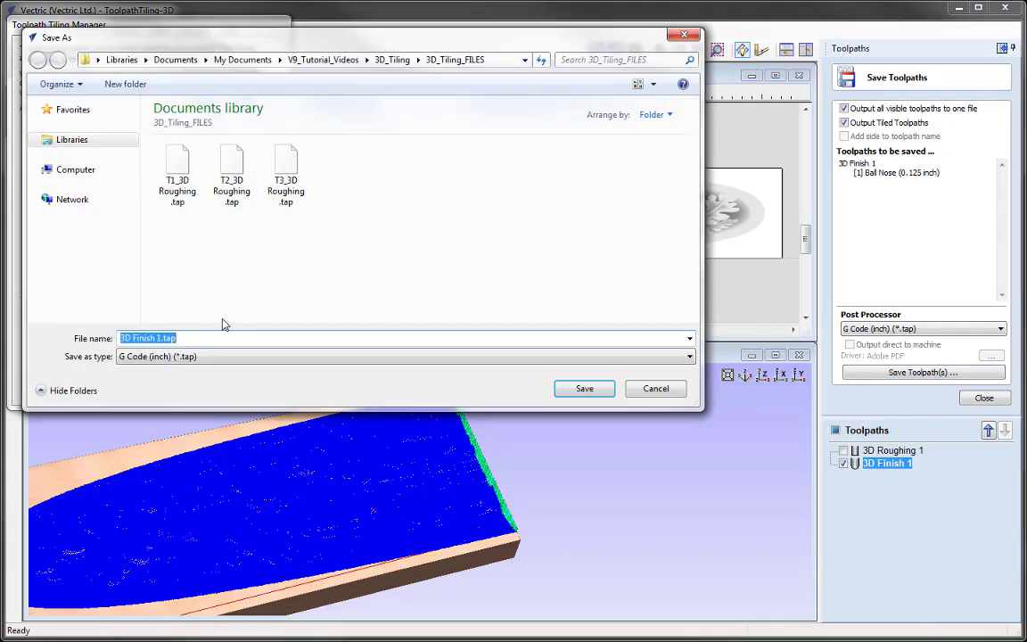
left_click(157, 338)
key("BackSpace")
key("BackSpace")
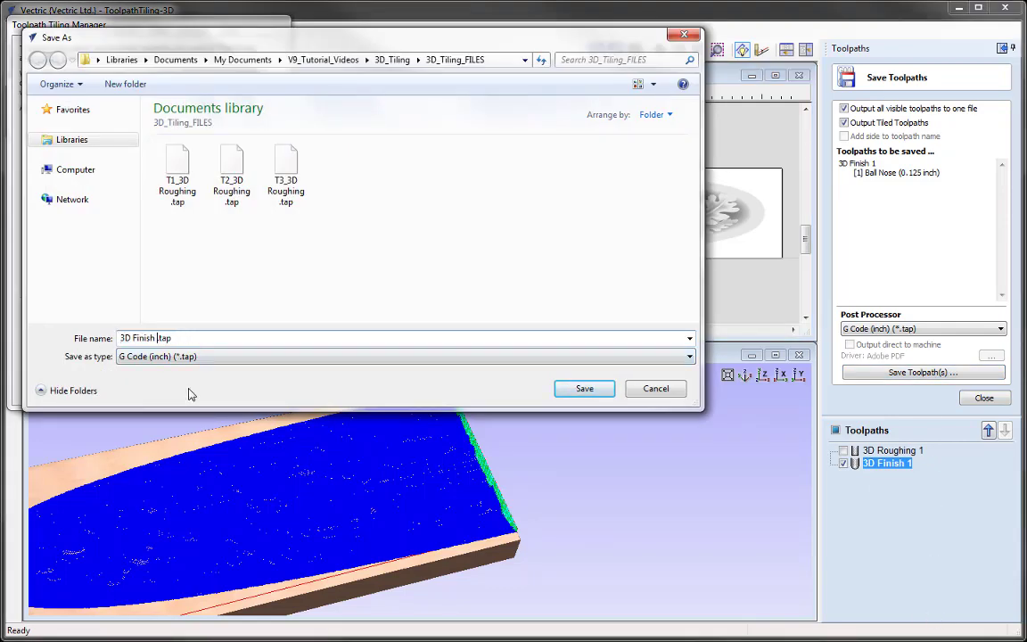
left_click(583, 389)
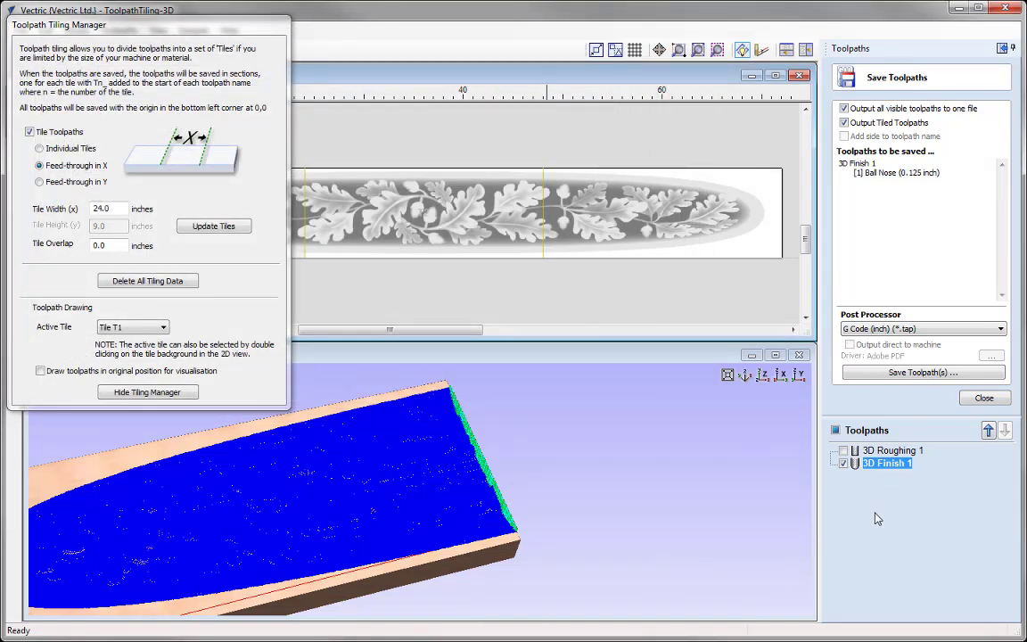
left_click(909, 372)
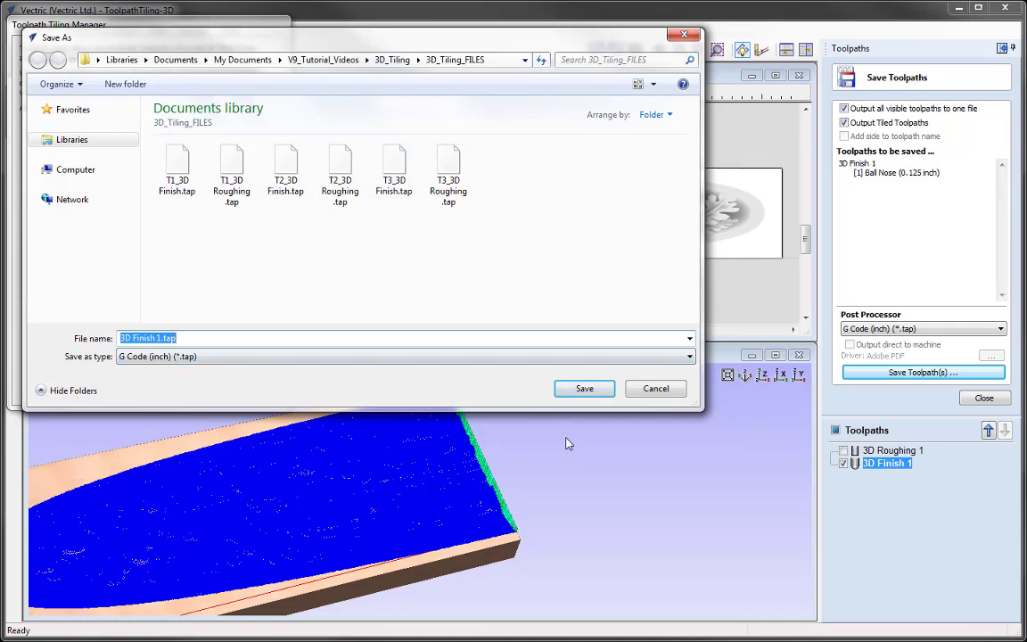
left_click(655, 390)
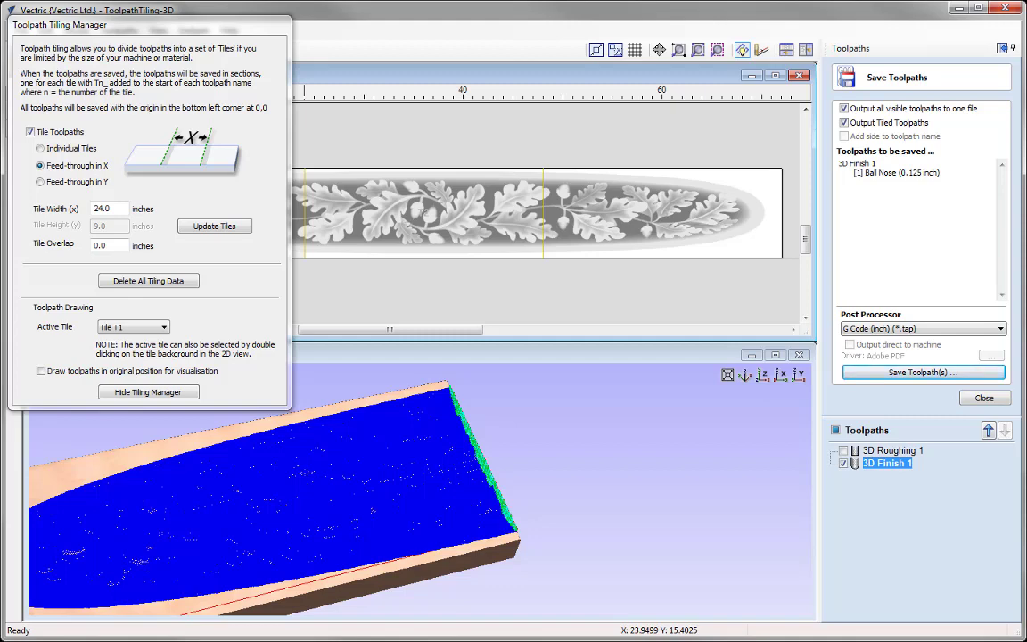
Step: Turn off toolpath tiling, hiding the Tiling Manager, and save the project as a VCarve file named Toolpath_Tiling_3D_Toolpaths in the 3D_Tiling_FILES folder
left_click(148, 391)
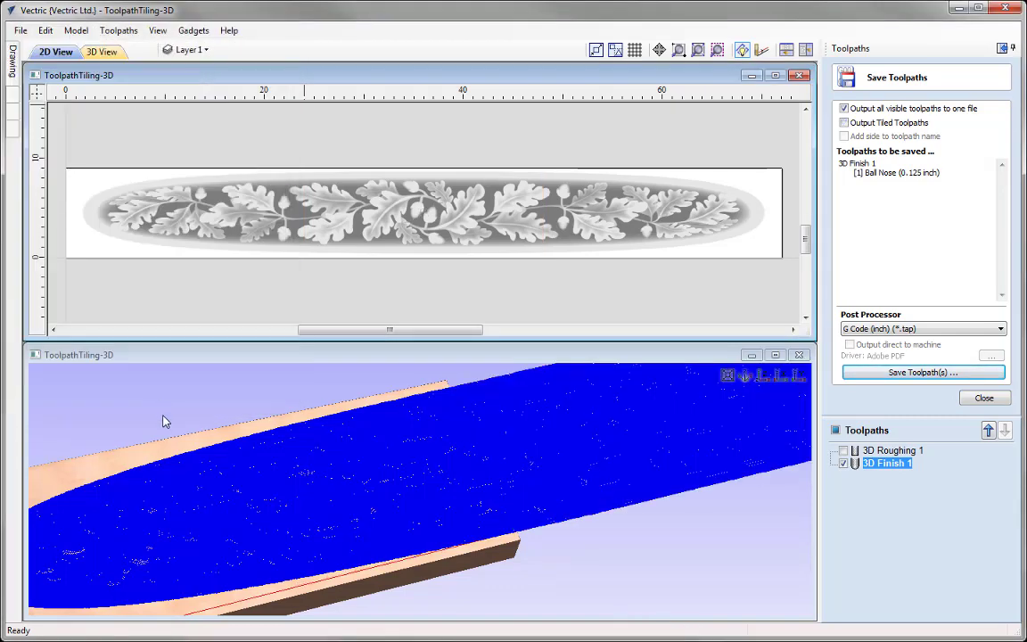
left_click(21, 32)
left_click(51, 109)
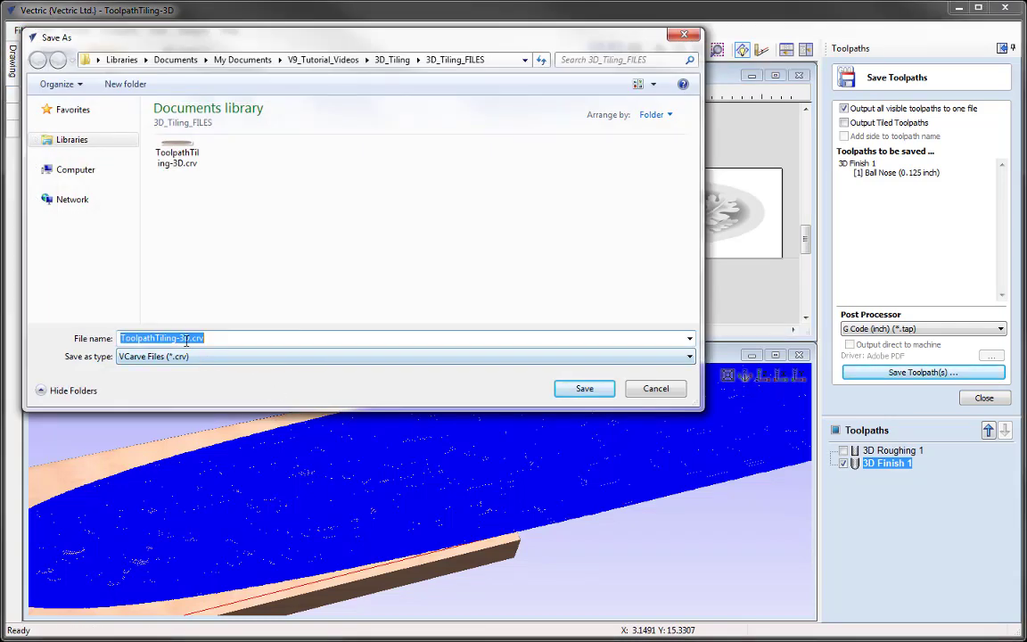
right_click(133, 337)
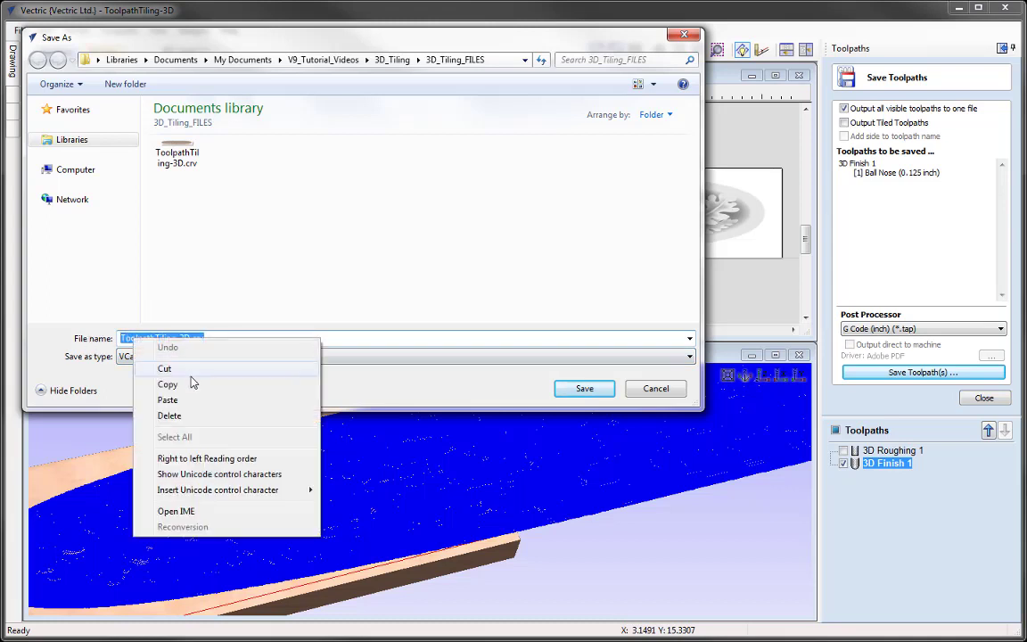
left_click(192, 398)
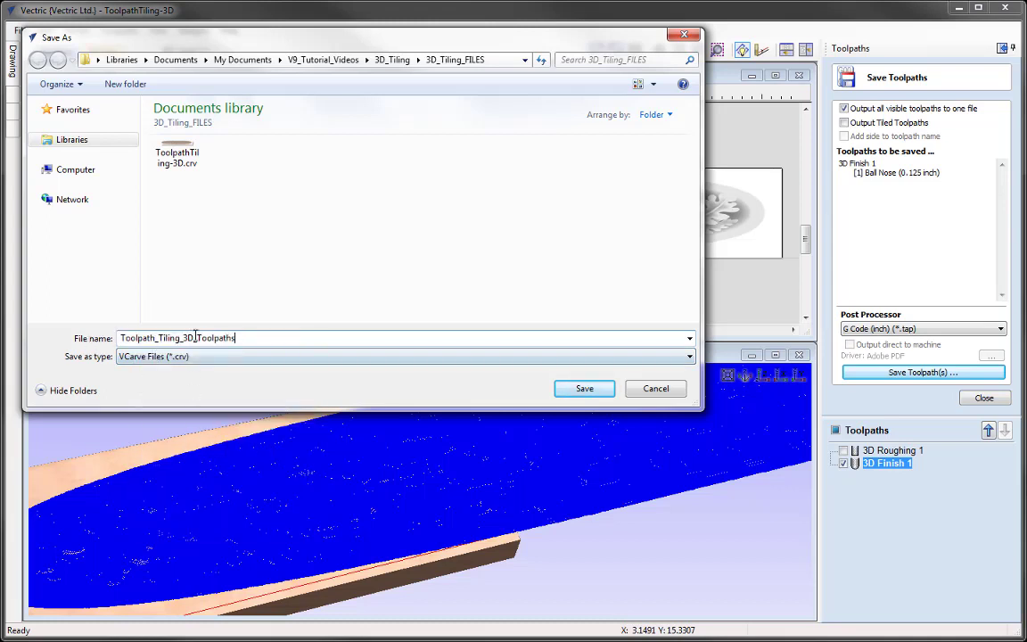
left_click(588, 390)
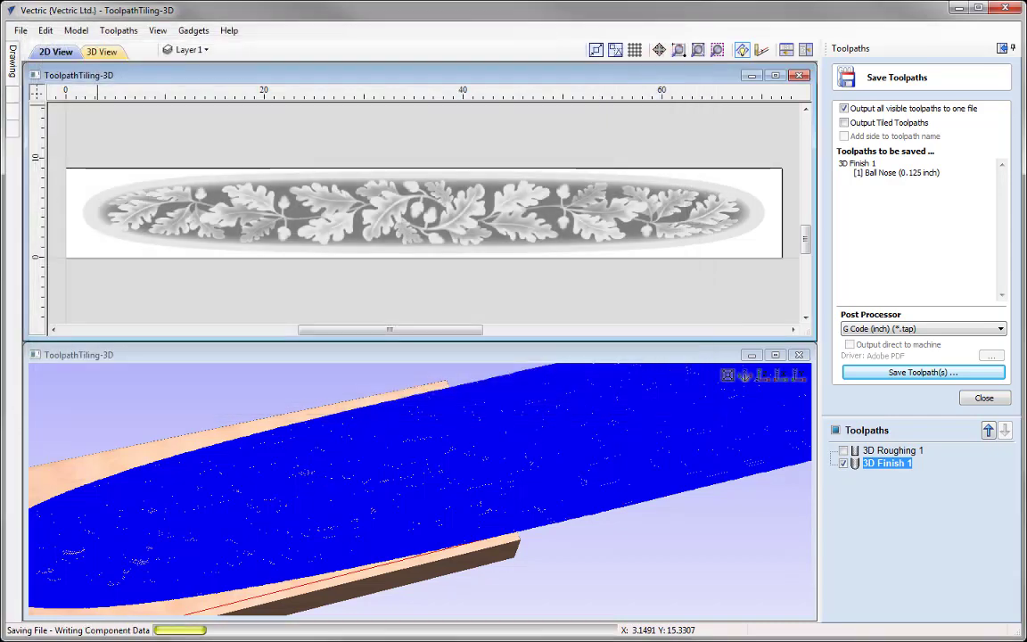